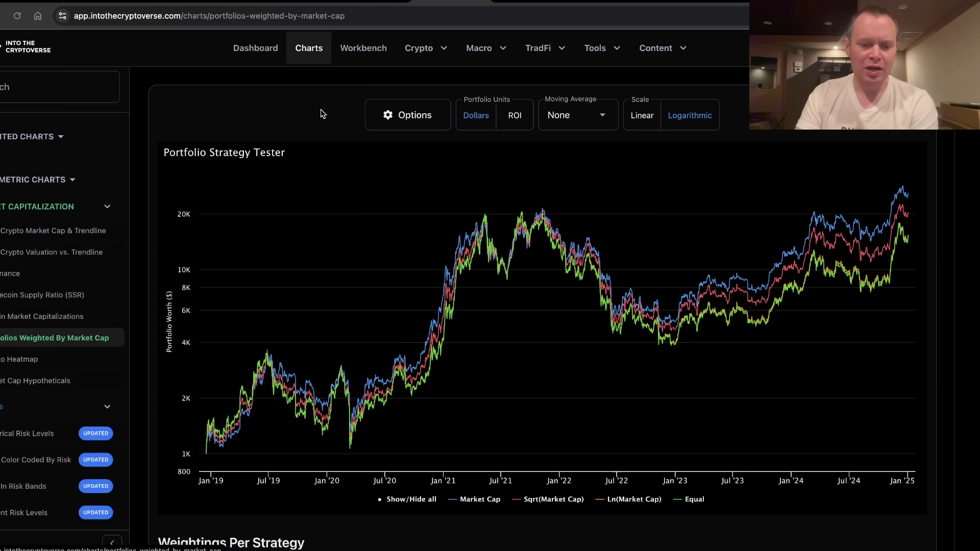
Step: Recalculate the tester with the 2015-11-15 ten-asset preset, then reopen Options
{"action": "left_click", "coordinate": [418, 118]}
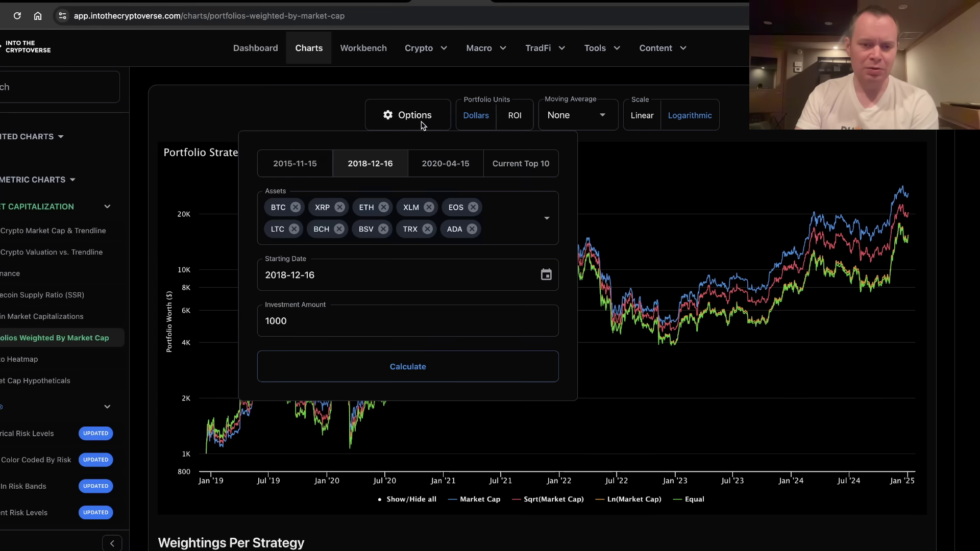
{"action": "left_click", "coordinate": [294, 169]}
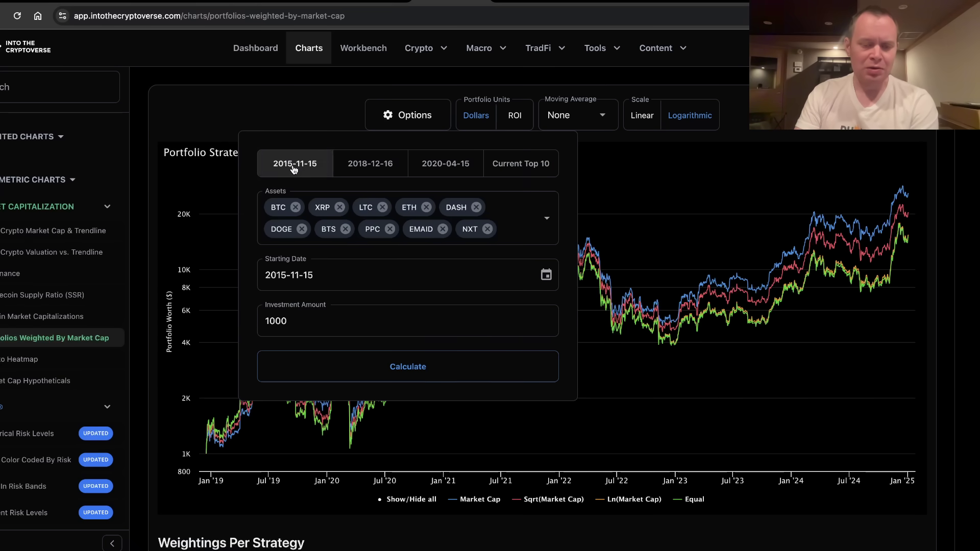
{"action": "left_click", "coordinate": [399, 372]}
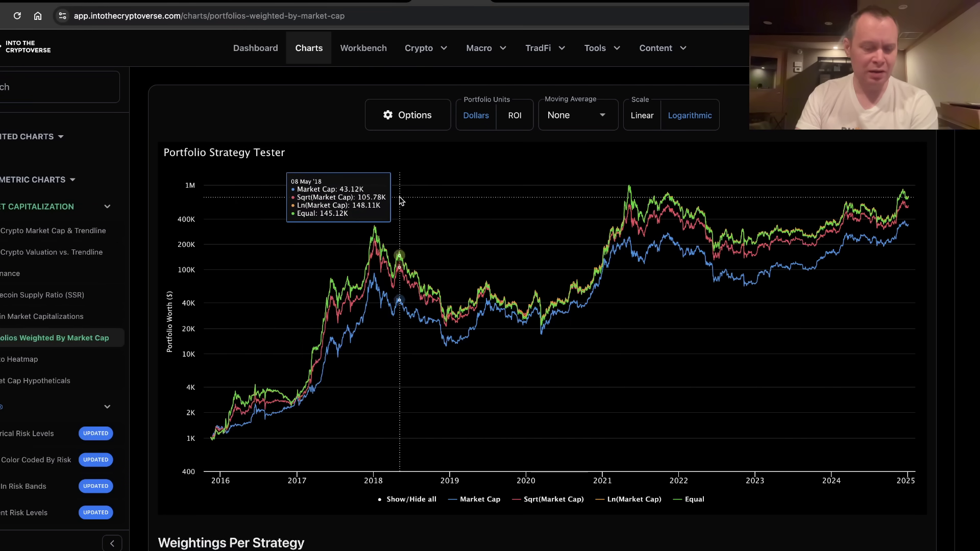
{"action": "left_click", "coordinate": [409, 115]}
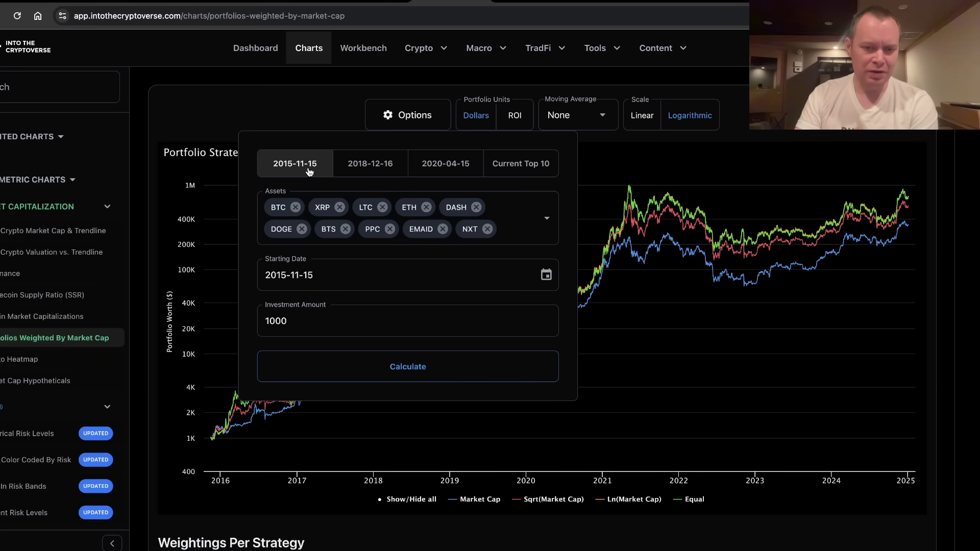
Step: Switch to the weekly BTCUSD chart, make its price scale logarithmic, and scroll back to 2013–2018
{"action": "left_click", "coordinate": [283, 119]}
{"action": "key", "text": "ctrl+Tab"}
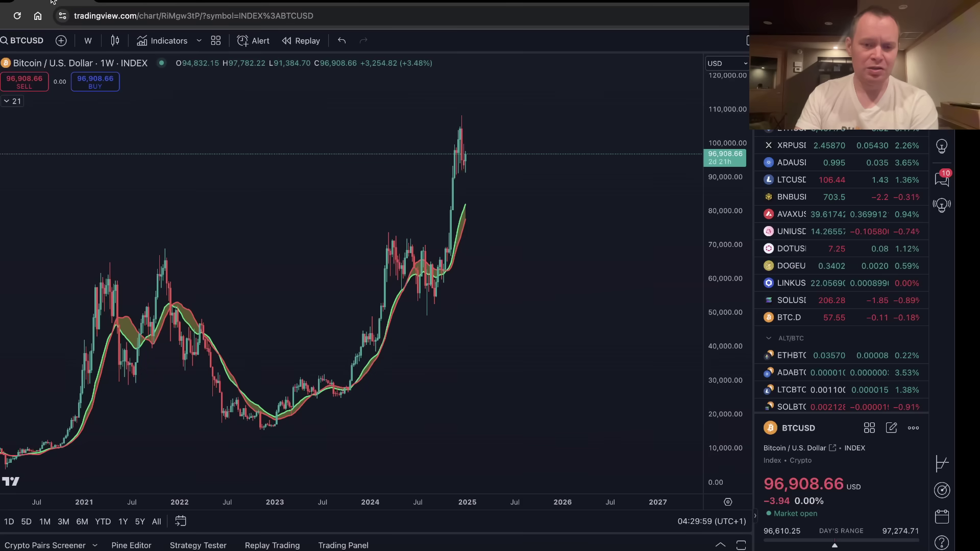
{"action": "right_click", "coordinate": [717, 390]}
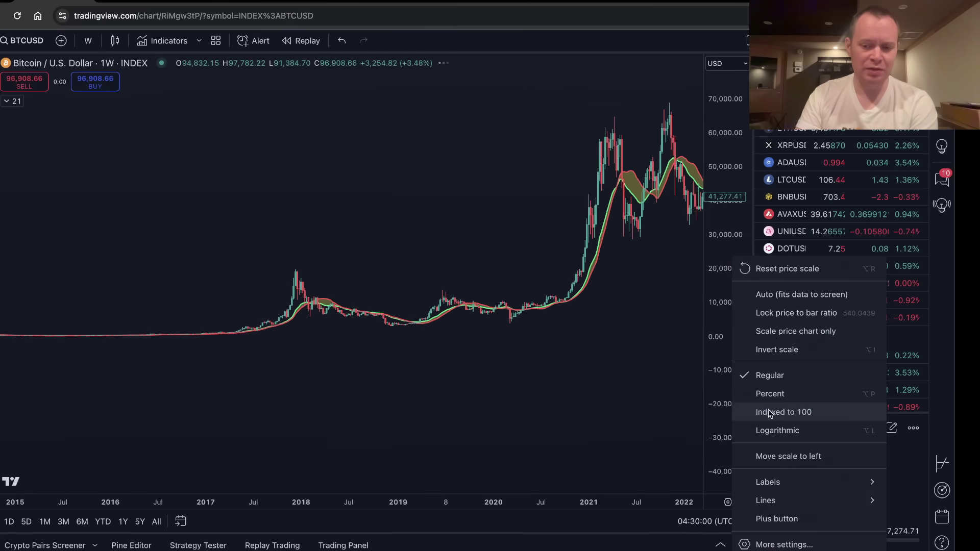
{"action": "left_click", "coordinate": [721, 429]}
{"action": "scroll", "coordinate": [512, 354], "scroll_direction": "left", "scroll_amount": 10}
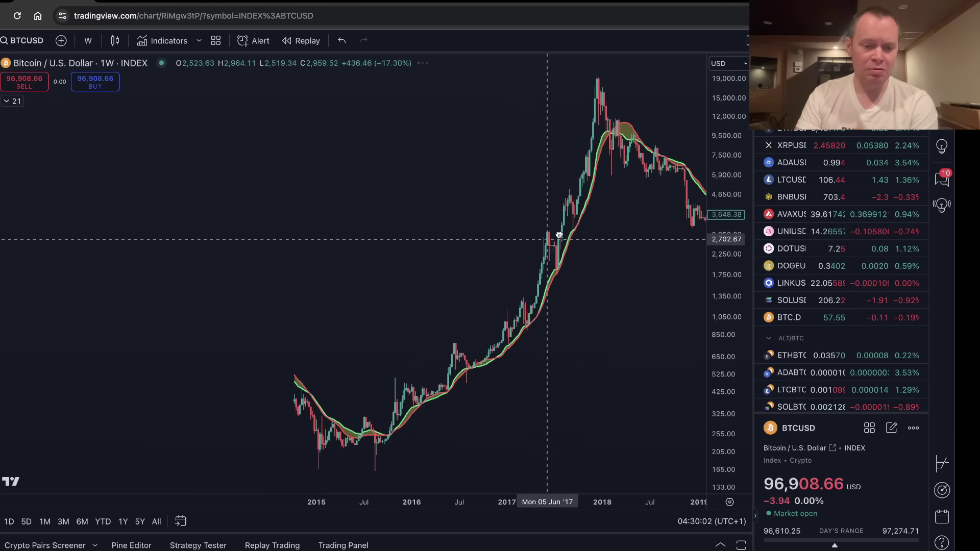
{"action": "scroll", "coordinate": [449, 388], "scroll_direction": "up", "scroll_amount": 4}
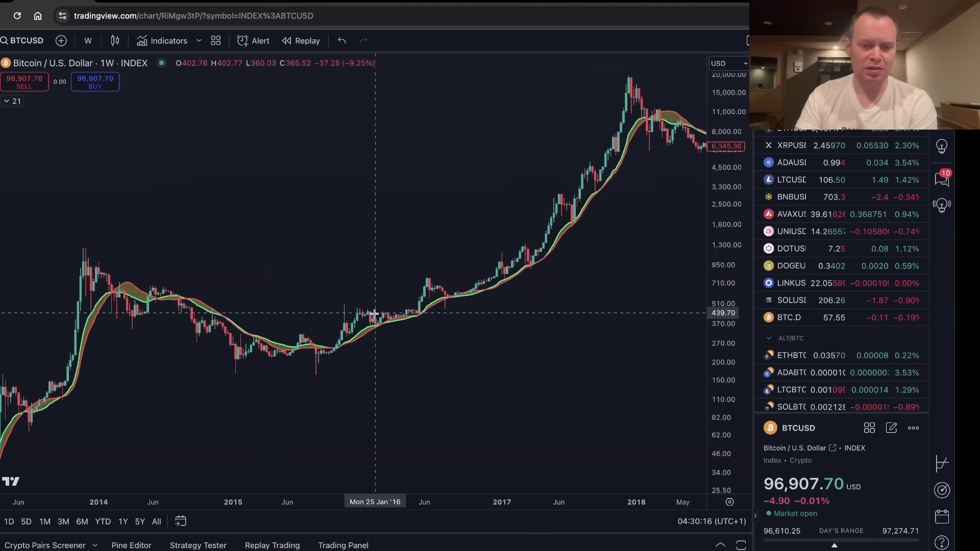
Step: Back on the 2015-start tester, hide all strategy lines except Market Cap
{"action": "left_click", "coordinate": [447, 2]}
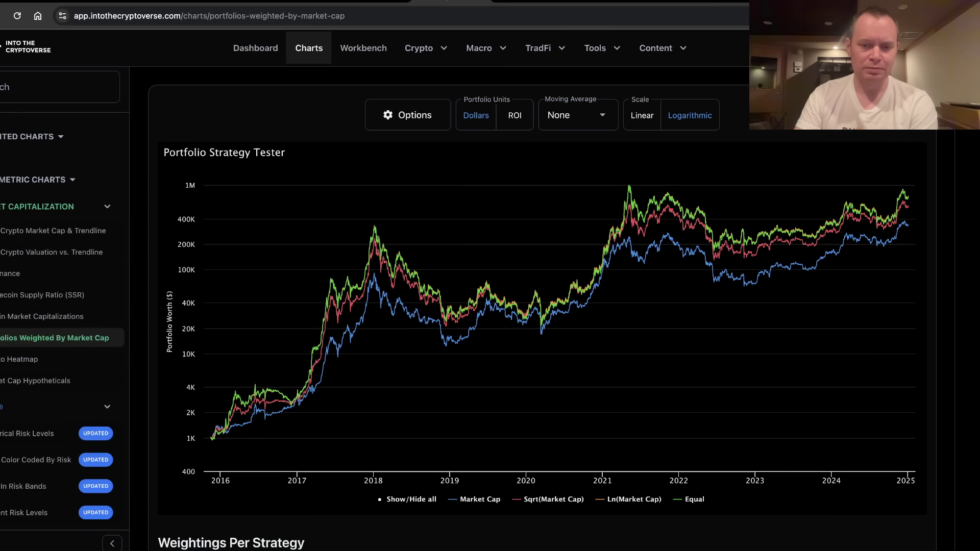
{"action": "left_click", "coordinate": [399, 123]}
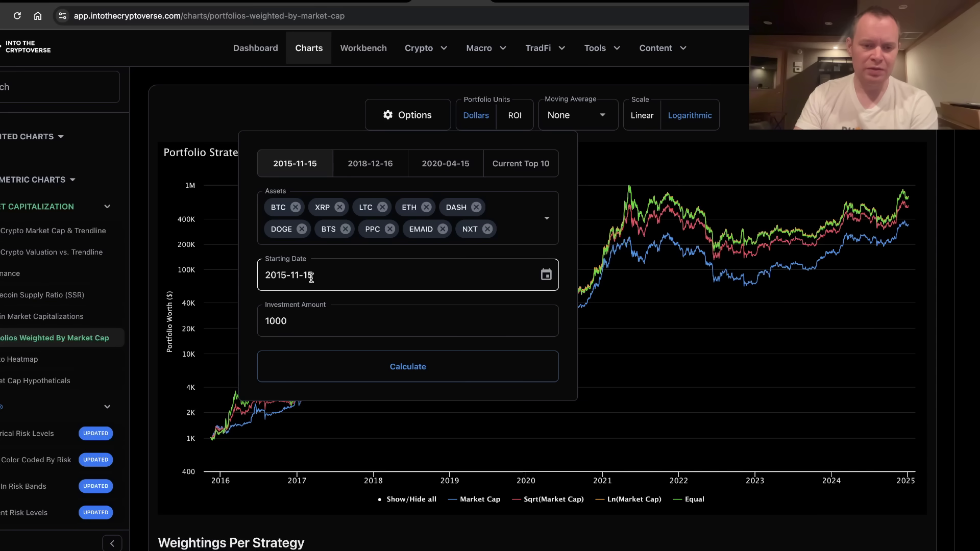
{"action": "left_click_drag", "start_coordinate": [296, 322], "coordinate": [261, 322]}
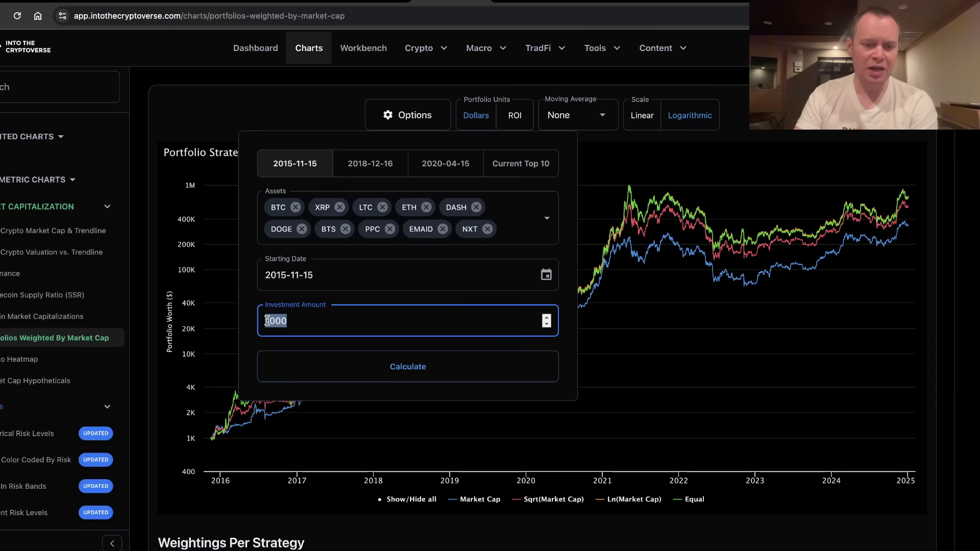
{"action": "left_click", "coordinate": [297, 104]}
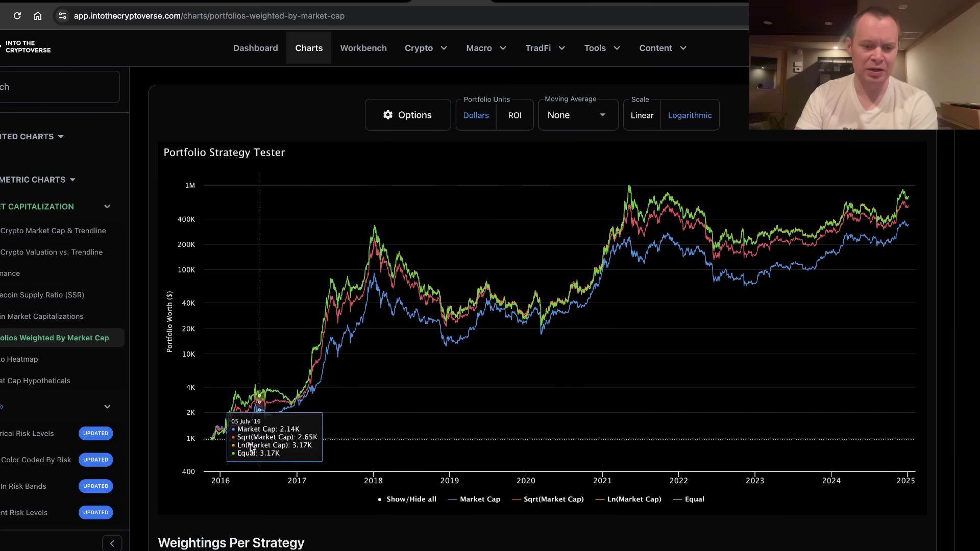
{"action": "left_click", "coordinate": [401, 500]}
{"action": "left_click", "coordinate": [479, 500]}
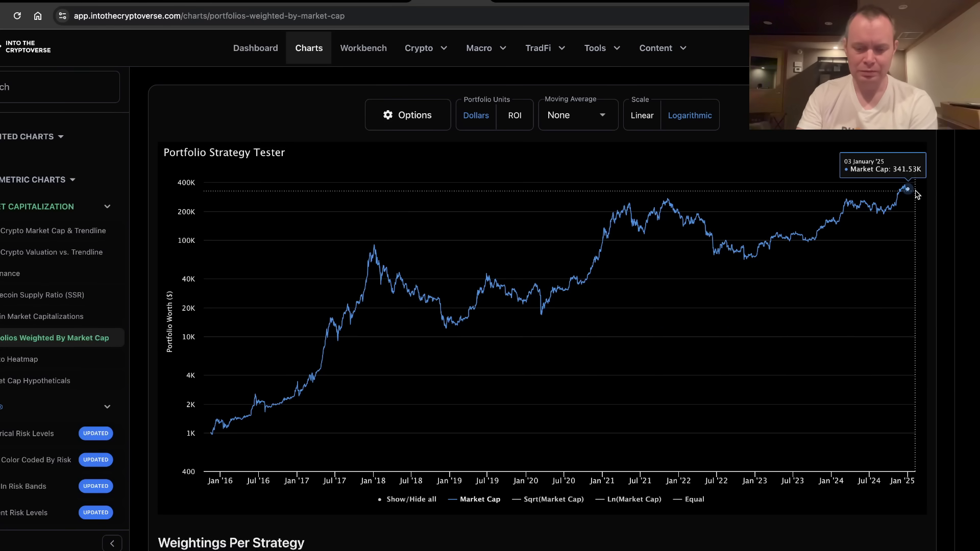
Step: Add Sqrt(Market Cap) and Ln(Market Cap) beside Market Cap, reaching 567.77K and 738.29K by January 2025
{"action": "left_click", "coordinate": [487, 500]}
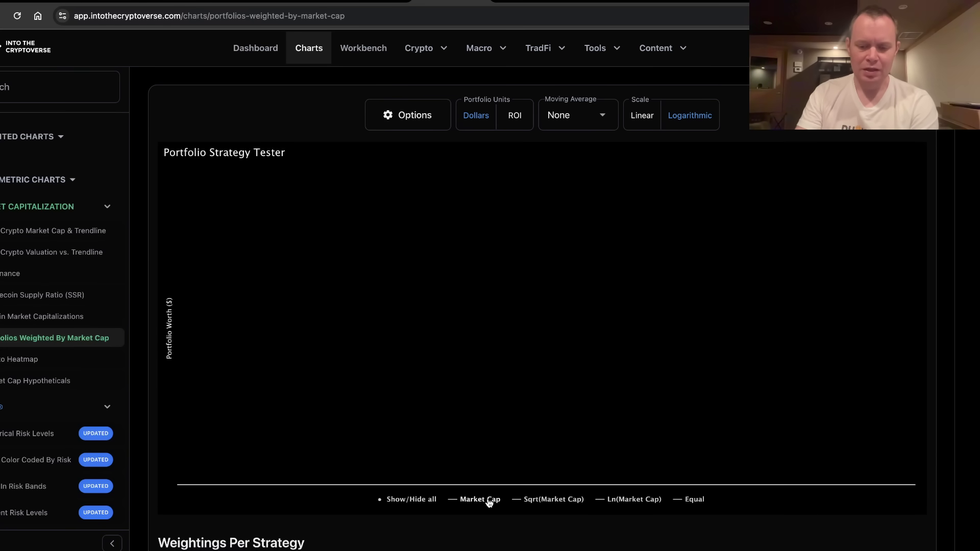
{"action": "left_click", "coordinate": [548, 500]}
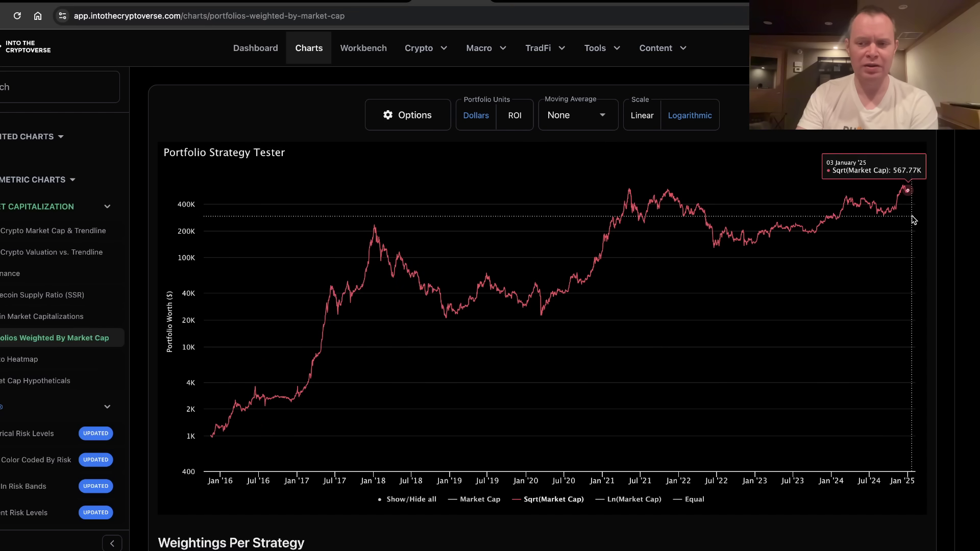
{"action": "left_click", "coordinate": [560, 501]}
{"action": "left_click", "coordinate": [641, 500]}
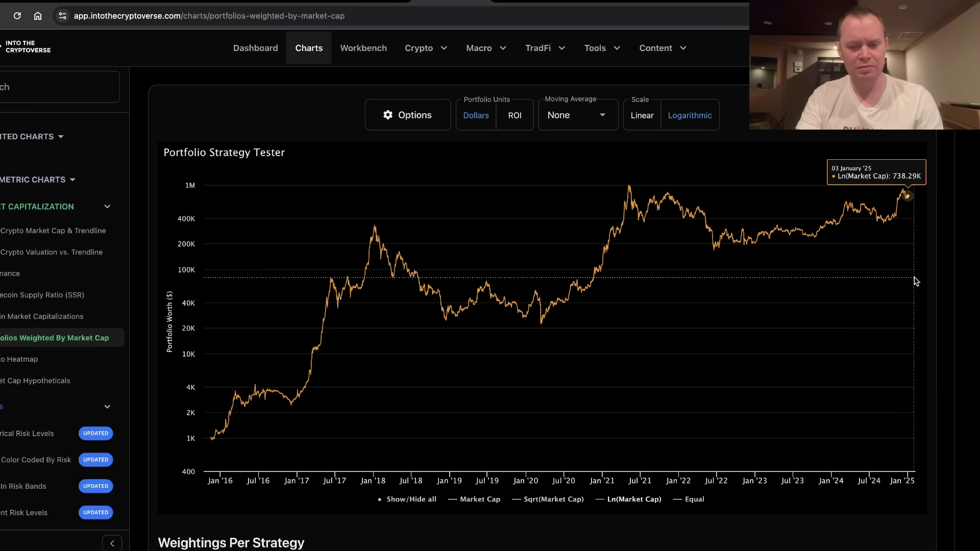
{"action": "left_click", "coordinate": [489, 499]}
{"action": "left_click", "coordinate": [566, 500]}
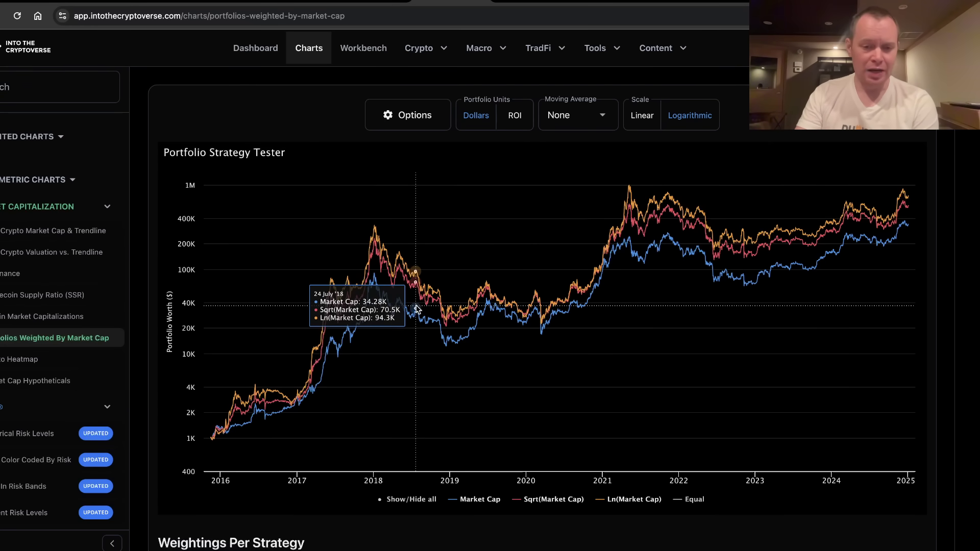
Step: In Options, set the Starting Date calendar's year to 2018
{"action": "left_click", "coordinate": [405, 115]}
{"action": "left_click", "coordinate": [358, 261]}
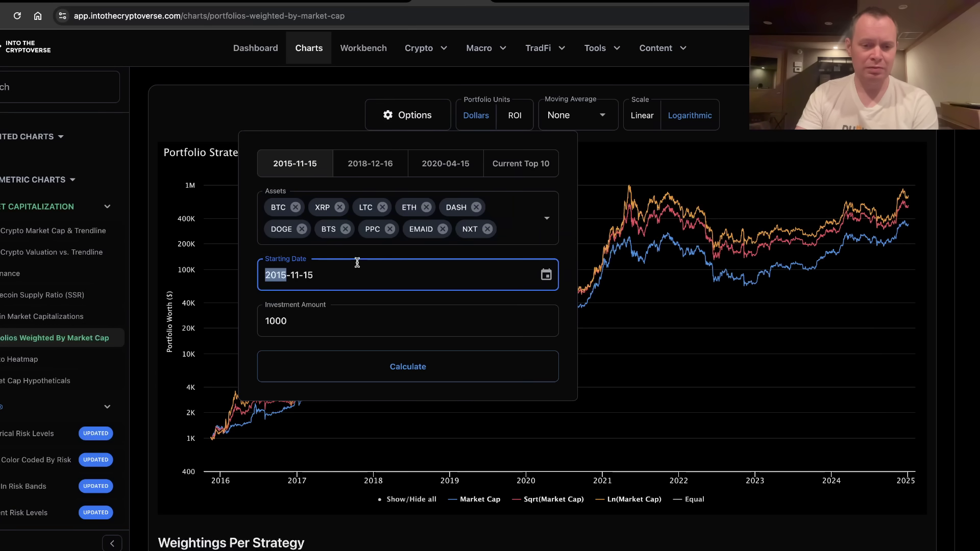
{"action": "left_click", "coordinate": [546, 275]}
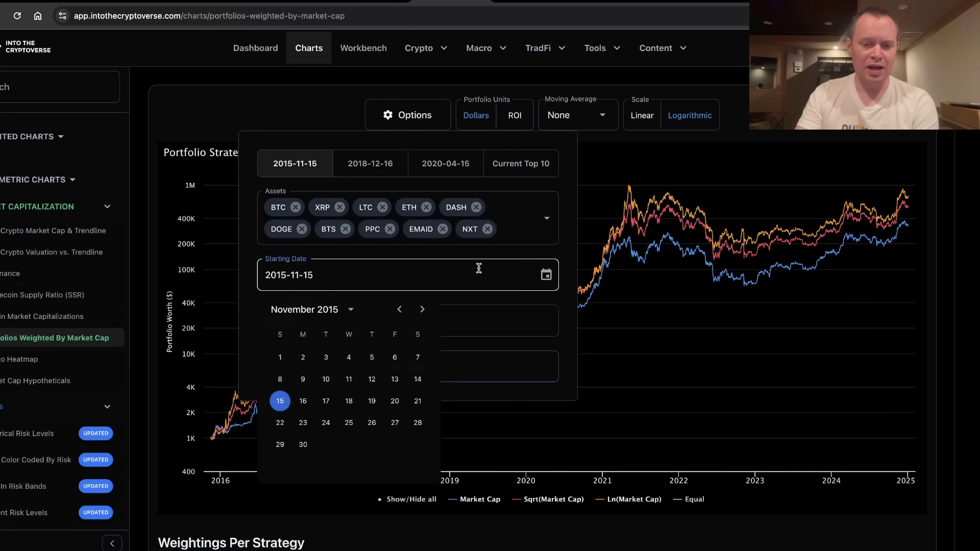
{"action": "key", "text": "Escape"}
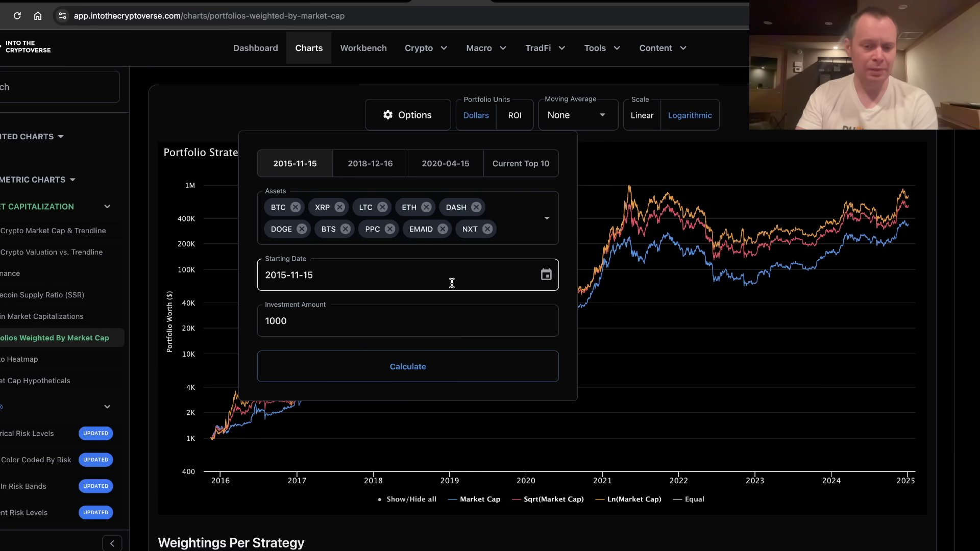
{"action": "left_click", "coordinate": [554, 280]}
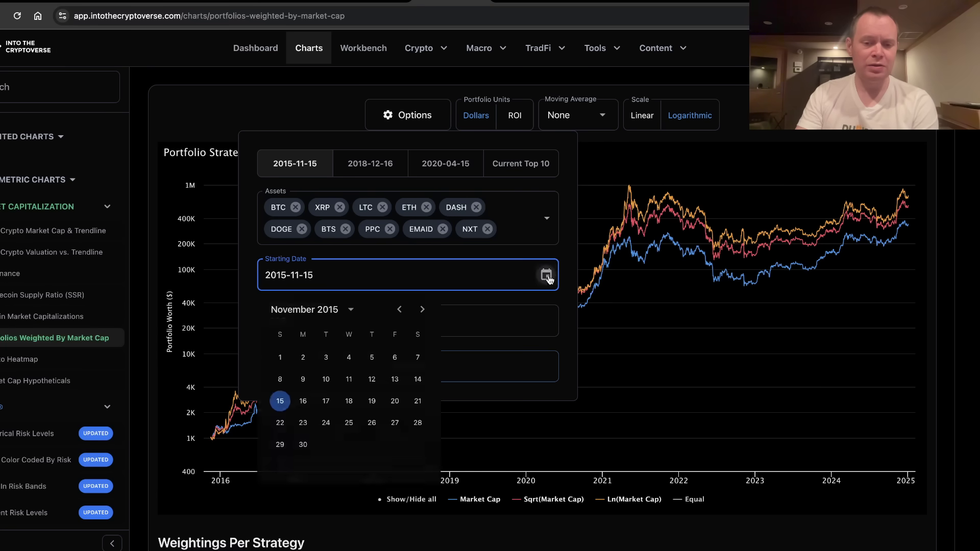
{"action": "left_click", "coordinate": [351, 311]}
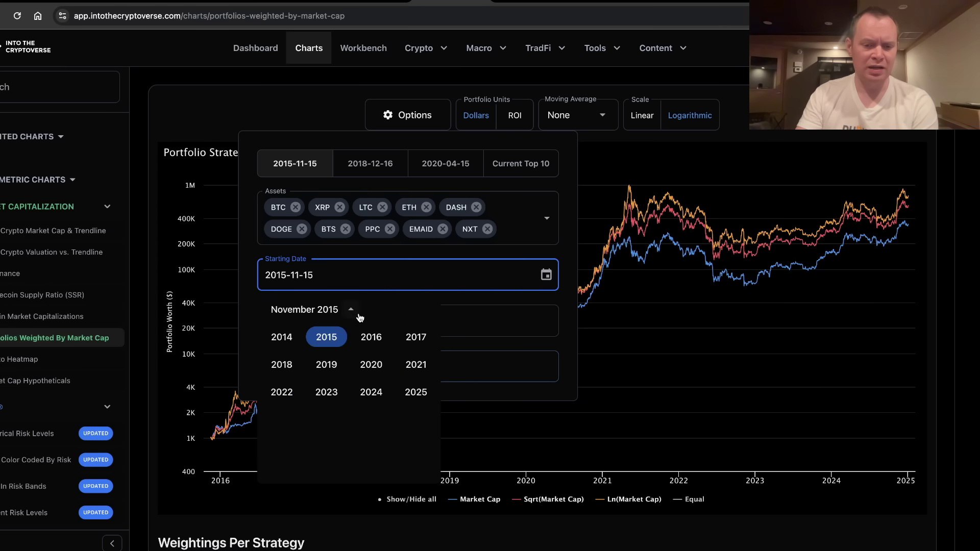
{"action": "left_click", "coordinate": [280, 366]}
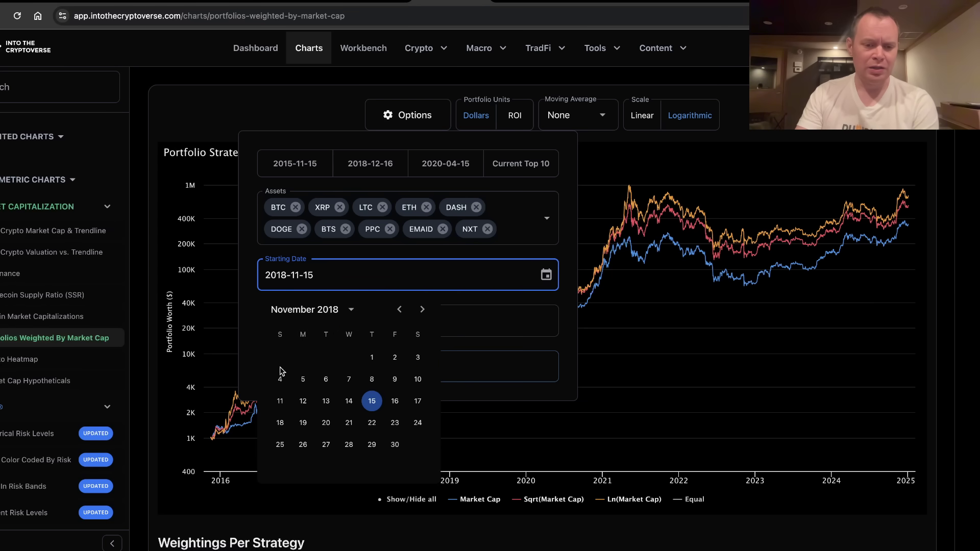
Step: Go back to January, pick day 1 for a 2018-01-01 start, and recalculate
{"action": "left_click", "coordinate": [399, 317]}
{"action": "left_click", "coordinate": [399, 316]}
{"action": "left_click", "coordinate": [398, 316]}
{"action": "left_click", "coordinate": [398, 315]}
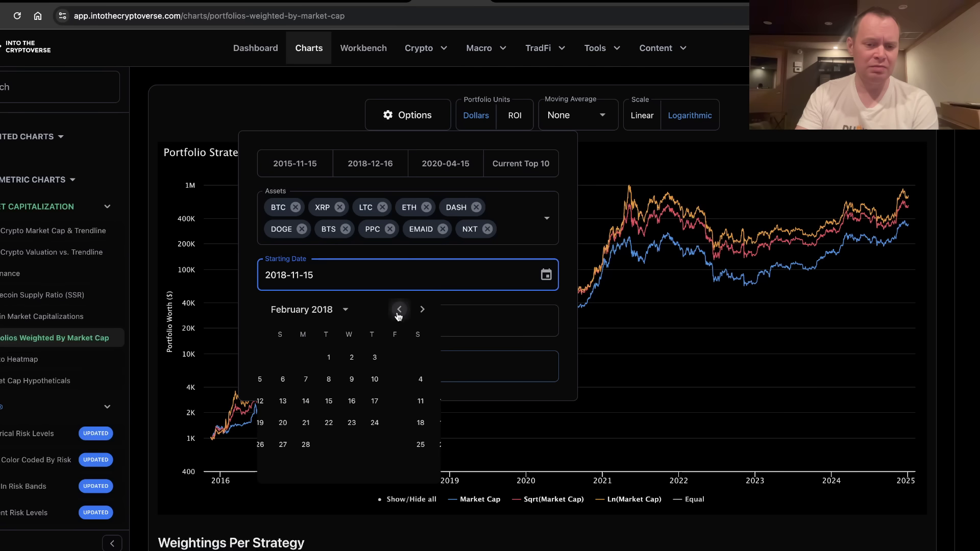
{"action": "left_click", "coordinate": [398, 315]}
{"action": "left_click", "coordinate": [306, 357]}
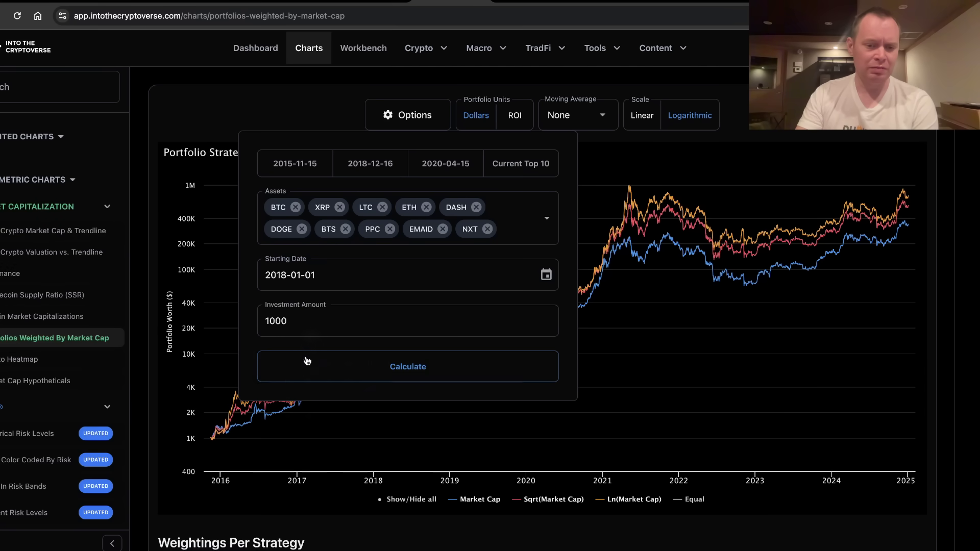
{"action": "left_click", "coordinate": [360, 370]}
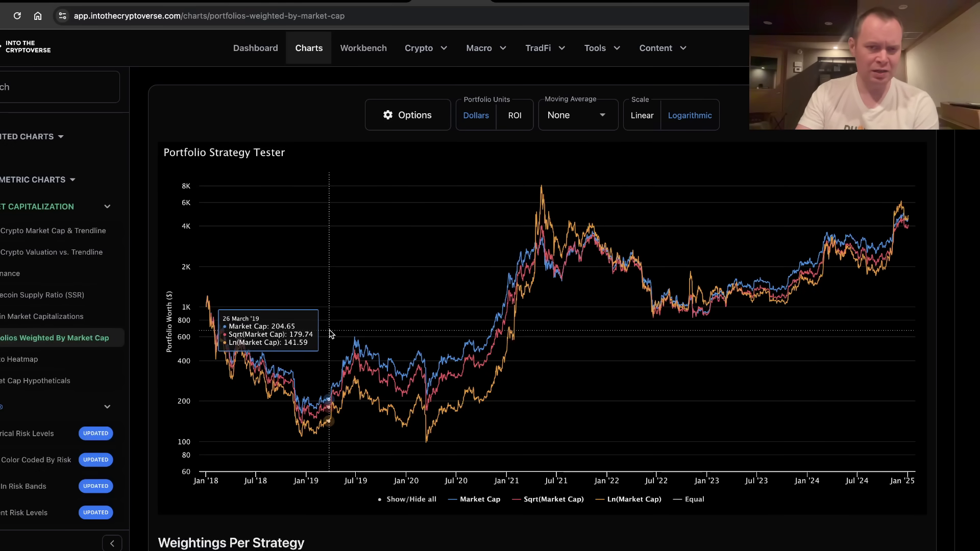
{"action": "left_click", "coordinate": [422, 503]}
{"action": "left_click", "coordinate": [422, 503]}
{"action": "left_click", "coordinate": [423, 502]}
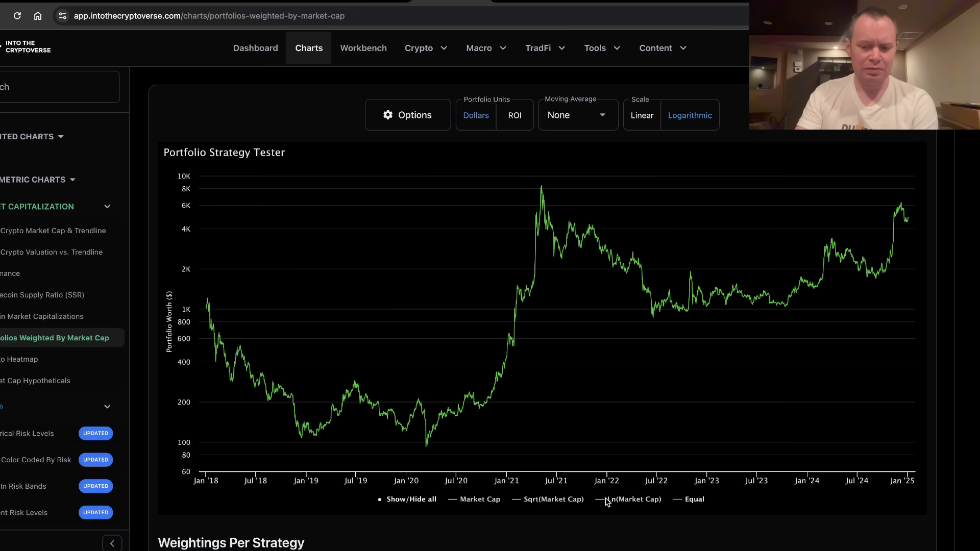
{"action": "left_click", "coordinate": [707, 501]}
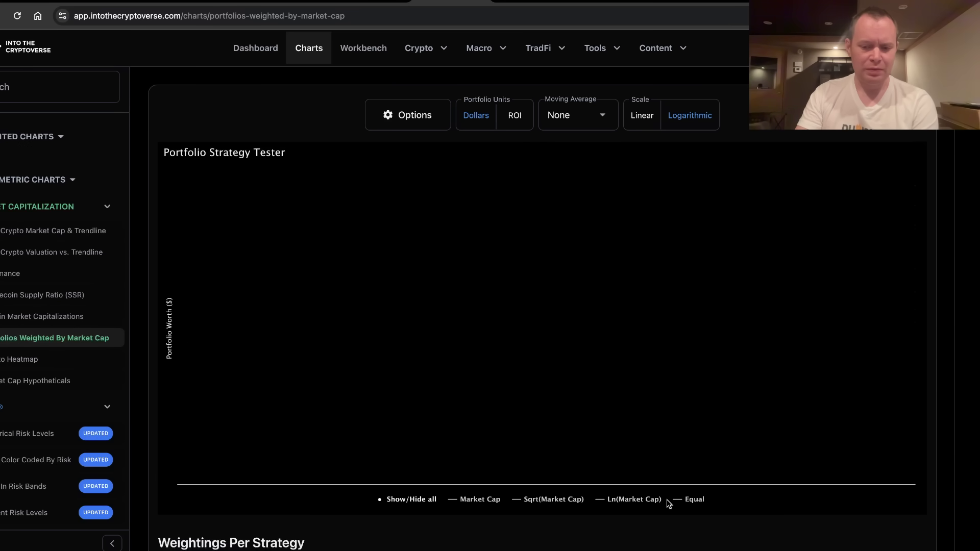
{"action": "left_click", "coordinate": [478, 502]}
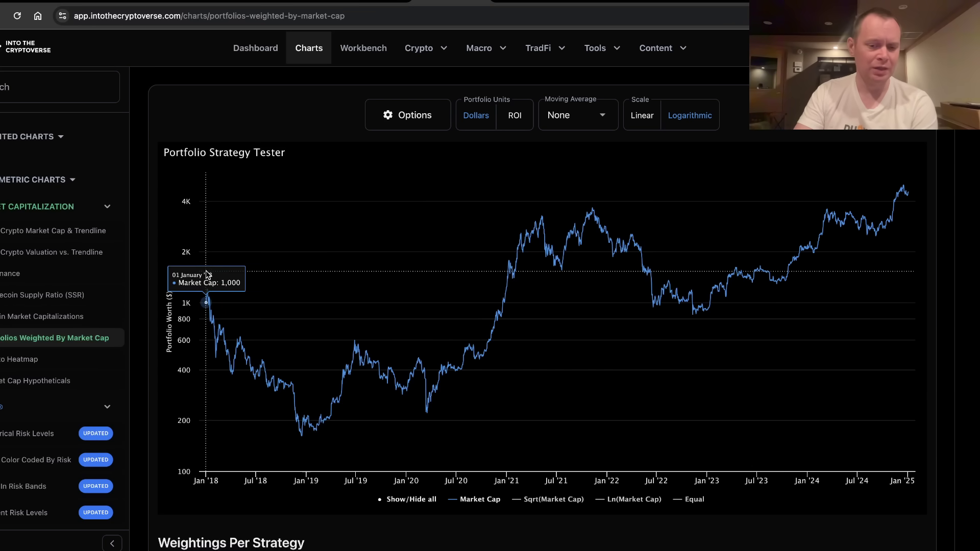
{"action": "left_click", "coordinate": [560, 502]}
{"action": "left_click", "coordinate": [628, 500]}
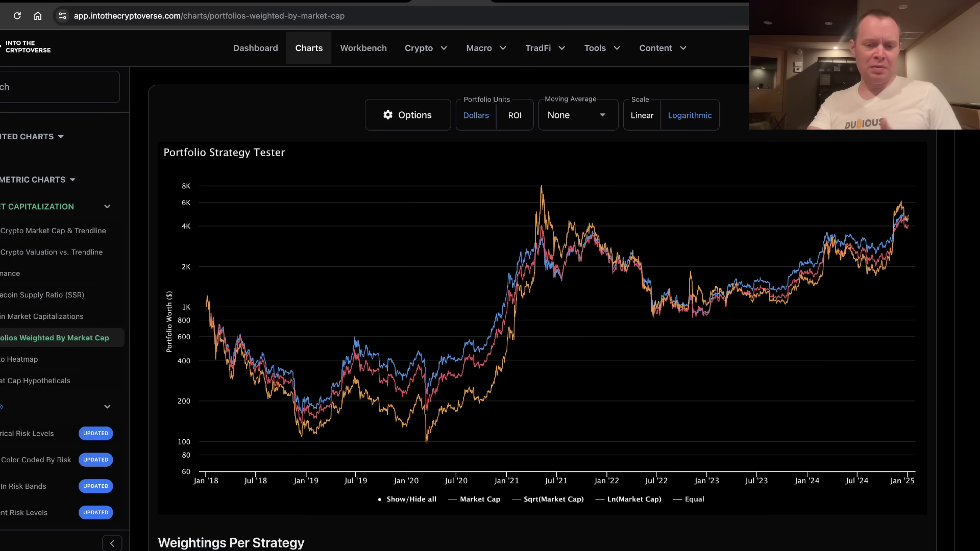
{"action": "mouse_move", "coordinate": [212, 306]}
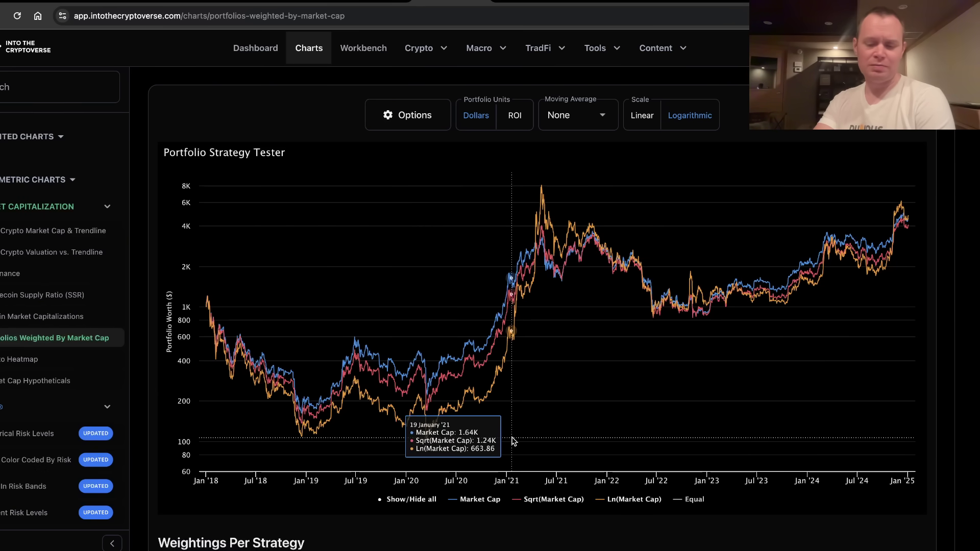
Step: Load the 2020-04-15 top-10 preset and recalculate, starting all strategies at 1,000
{"action": "left_click", "coordinate": [415, 115]}
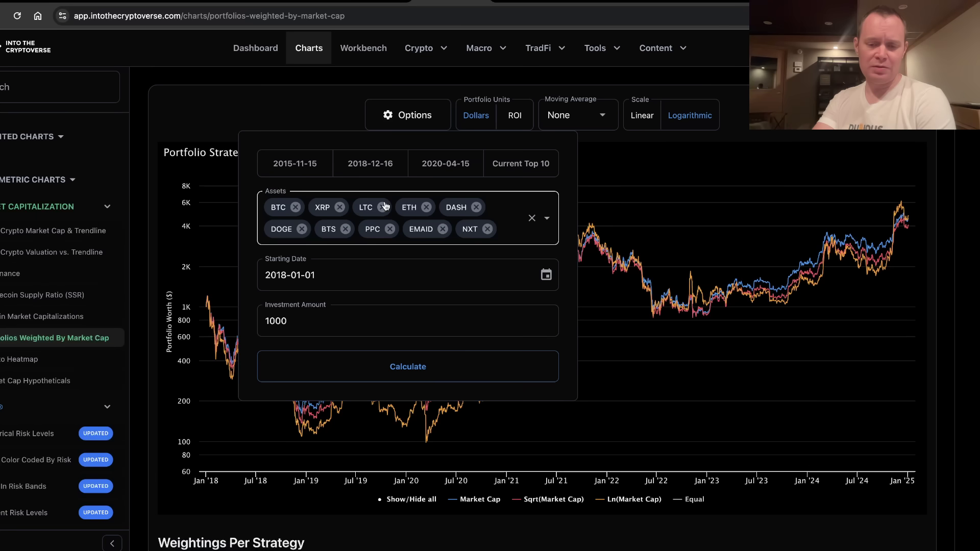
{"action": "left_click", "coordinate": [452, 170]}
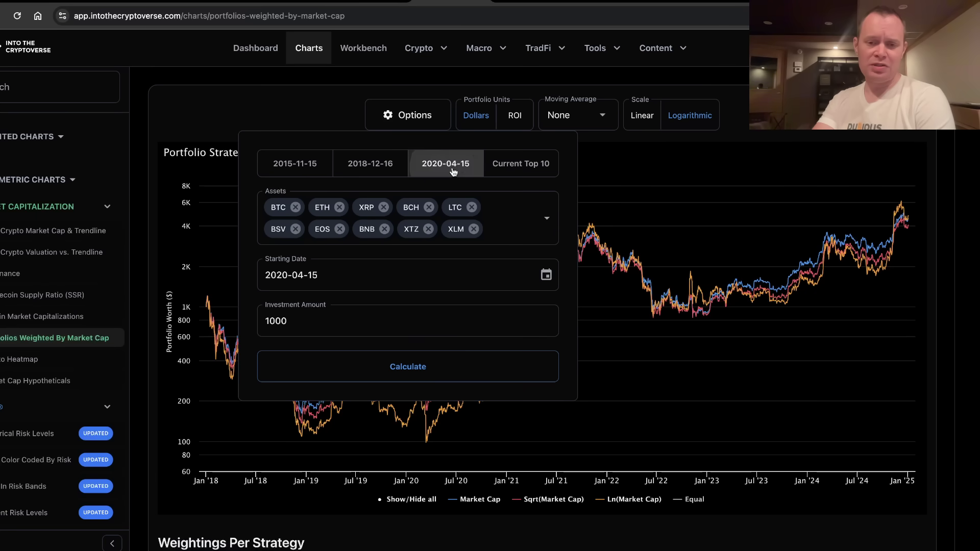
{"action": "left_click", "coordinate": [440, 375]}
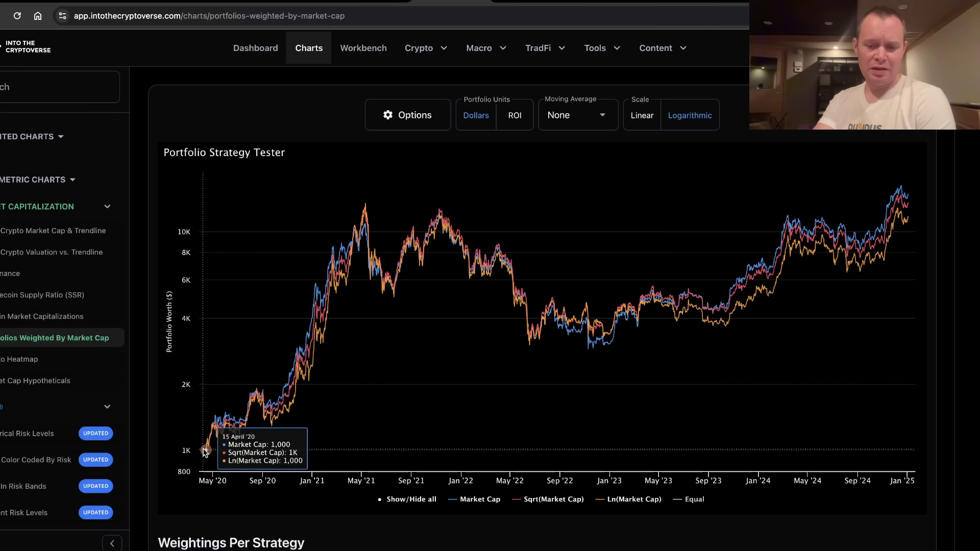
Step: Show only Market Cap and Ln(Market Cap), zoom into April–August 2021, then reset the zoom
{"action": "left_click", "coordinate": [403, 499]}
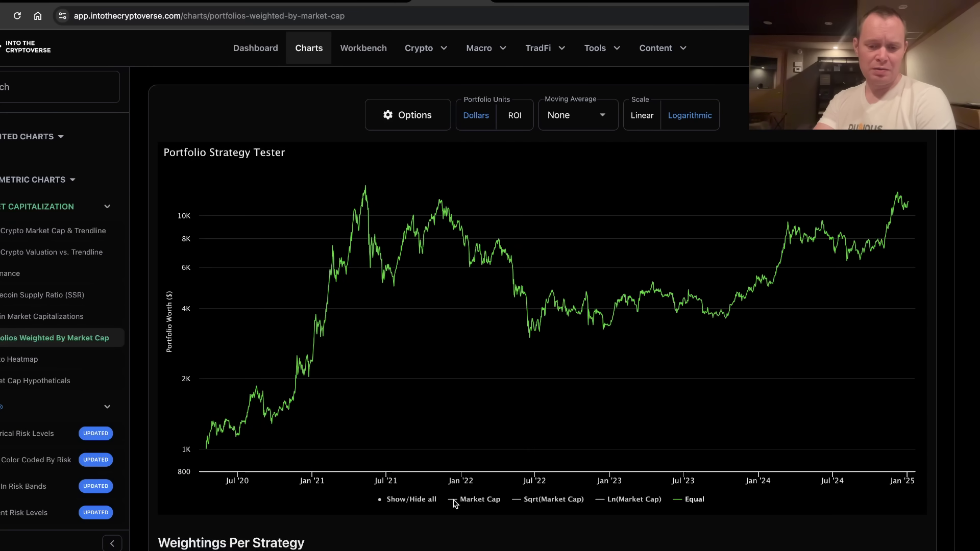
{"action": "left_click", "coordinate": [482, 501]}
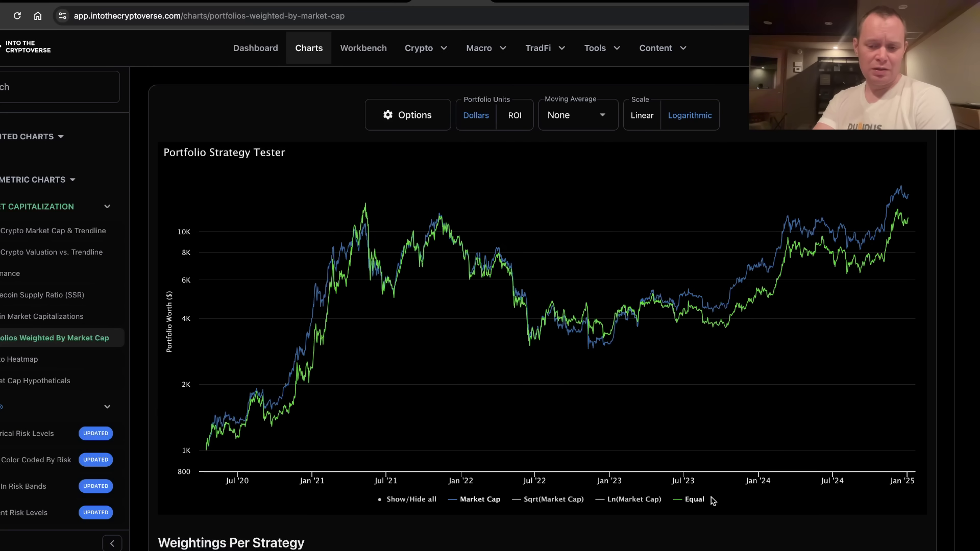
{"action": "left_click", "coordinate": [693, 500]}
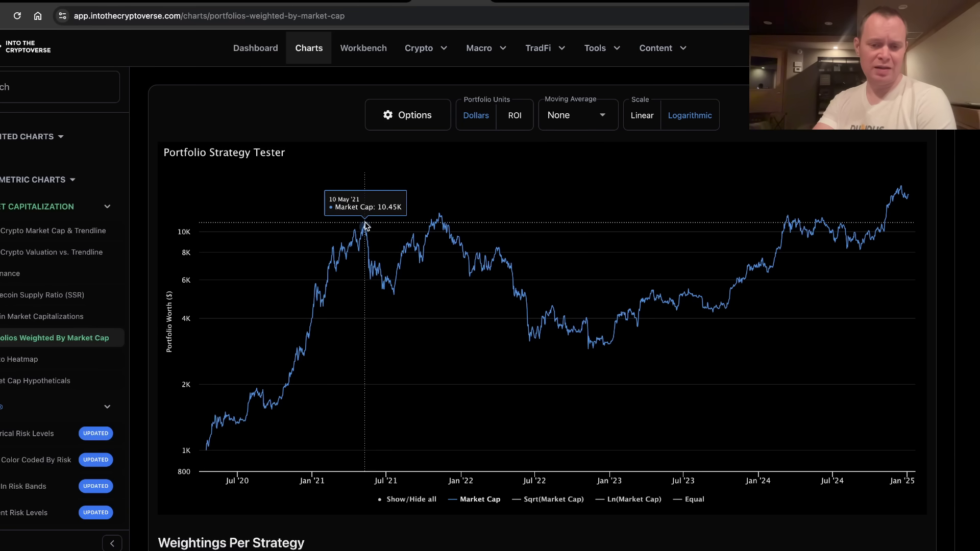
{"action": "left_click", "coordinate": [630, 500]}
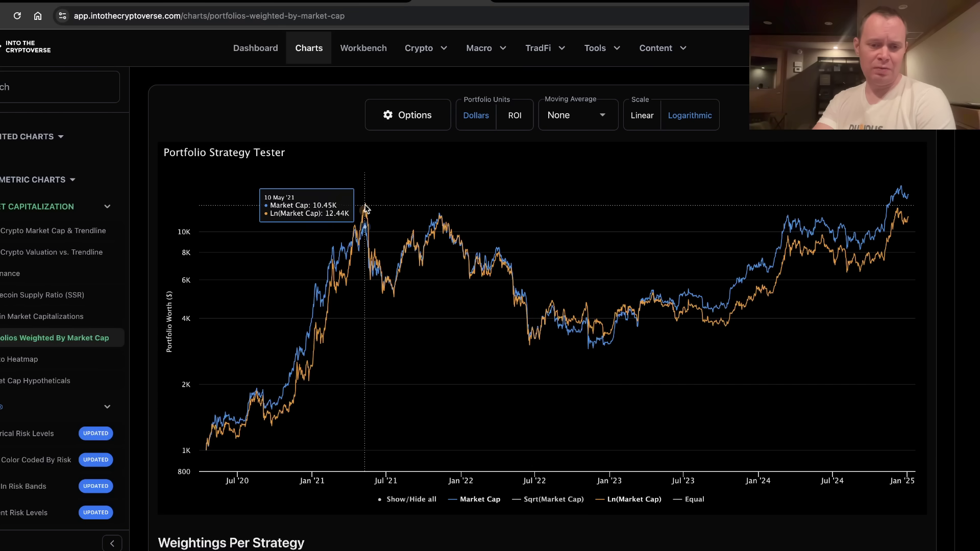
{"action": "left_click_drag", "start_coordinate": [354, 207], "coordinate": [409, 212]}
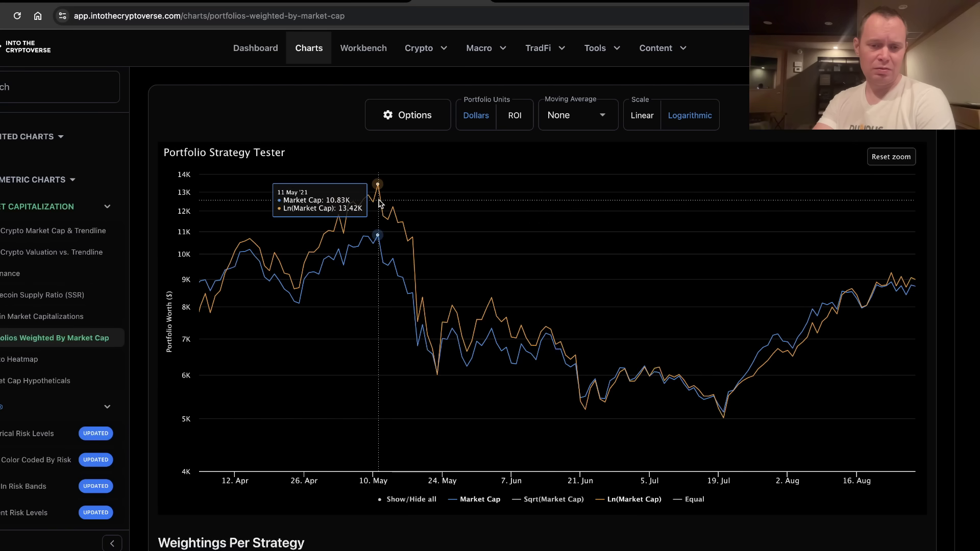
{"action": "left_click", "coordinate": [892, 157]}
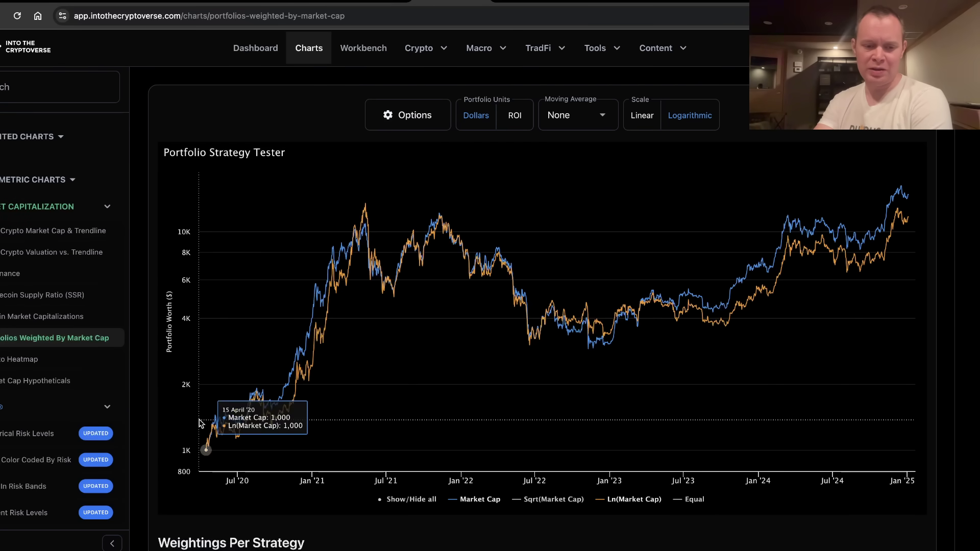
Step: Switch the assets to the Current Top 10 and recalculate: Ln(Market Cap) 83.12K versus Market Cap 17.77K
{"action": "left_click", "coordinate": [416, 117]}
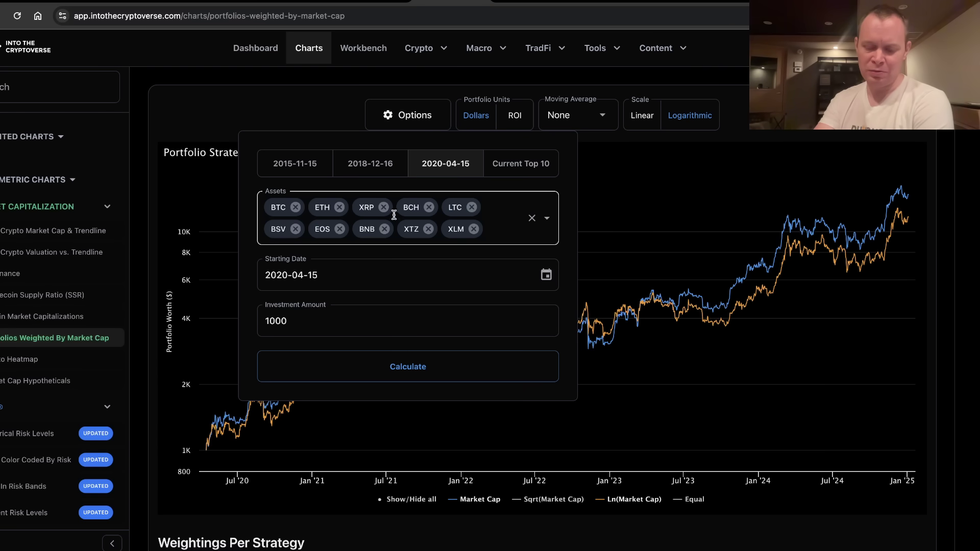
{"action": "left_click", "coordinate": [597, 207]}
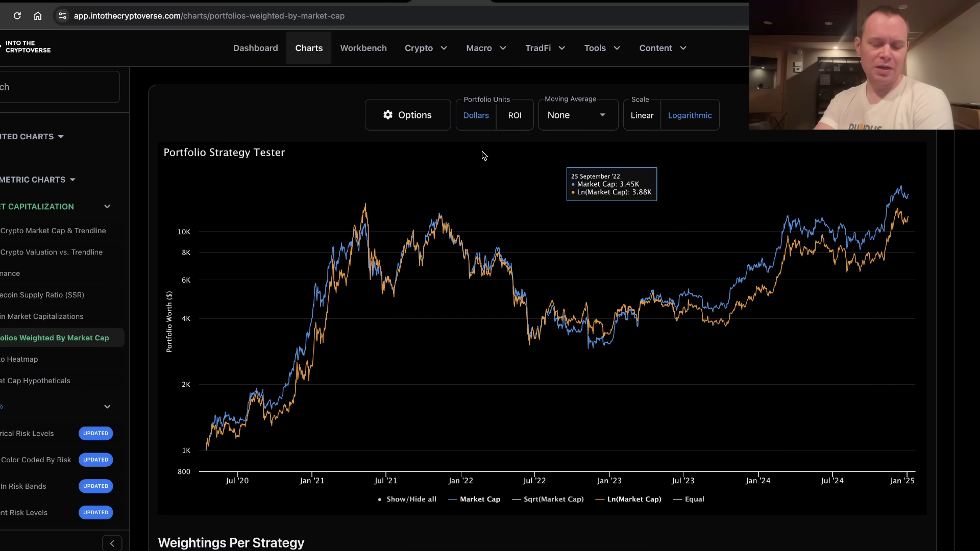
{"action": "left_click", "coordinate": [414, 111]}
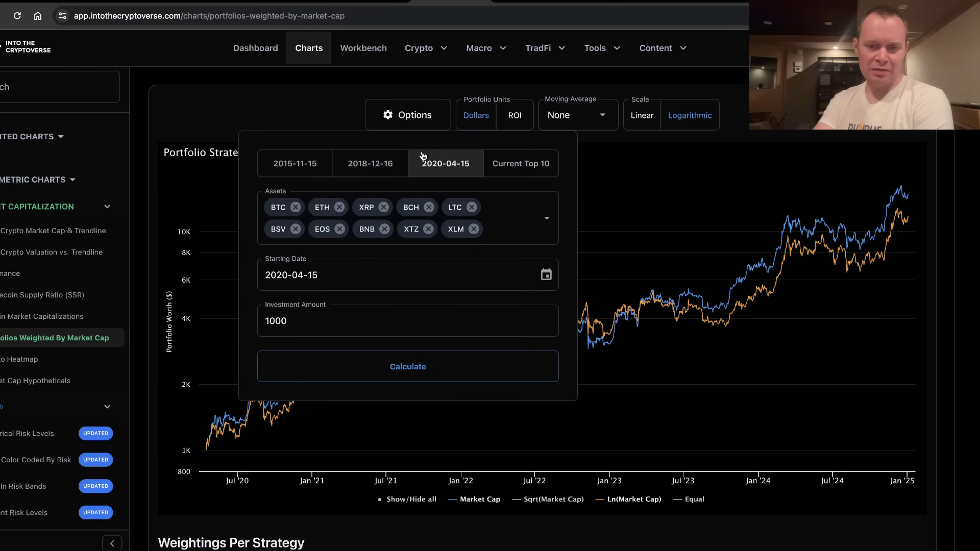
{"action": "left_click", "coordinate": [508, 168]}
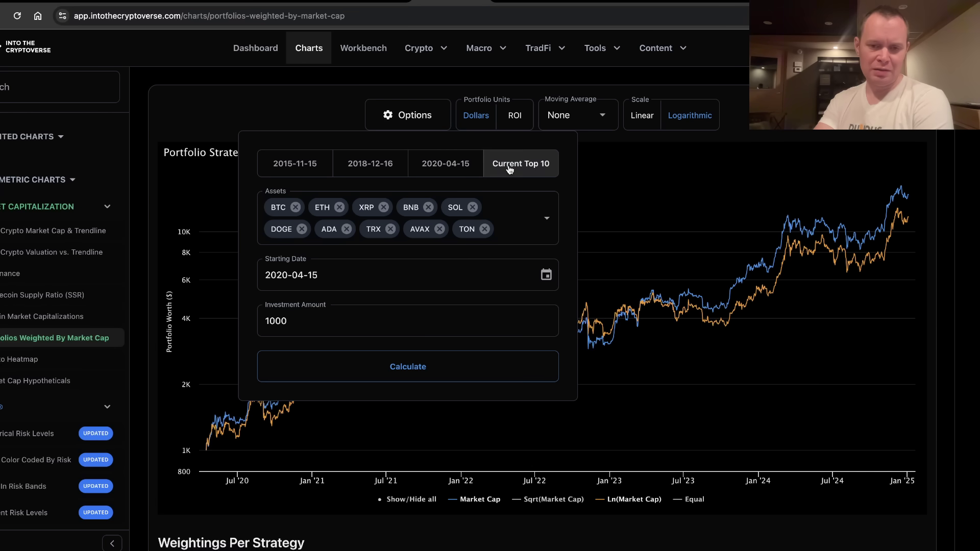
{"action": "left_click", "coordinate": [406, 367]}
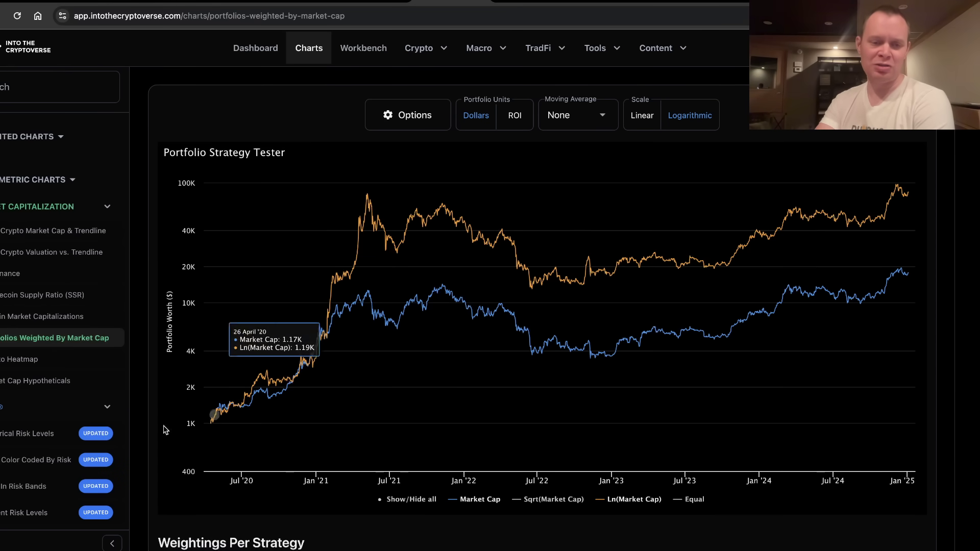
Step: Set the Starting Date to 2023-01-01 in the calendar and recalculate the current top-10 portfolios
{"action": "left_click", "coordinate": [407, 115]}
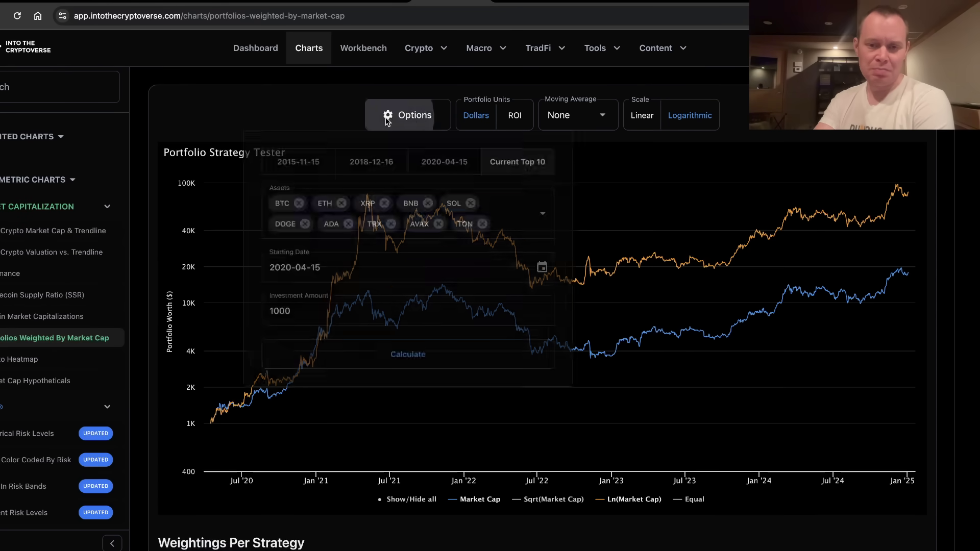
{"action": "left_click", "coordinate": [346, 316]}
{"action": "triple_click", "coordinate": [328, 276]}
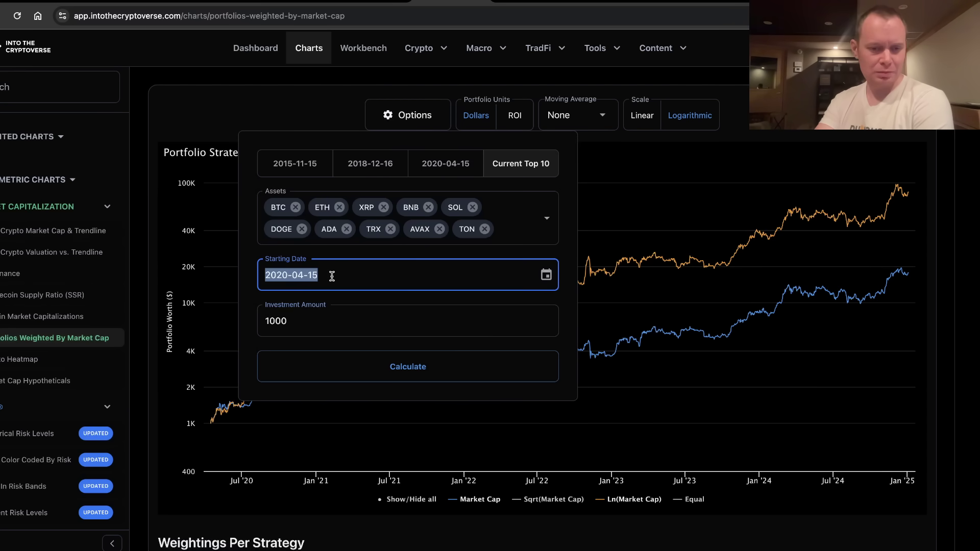
{"action": "left_click", "coordinate": [545, 276]}
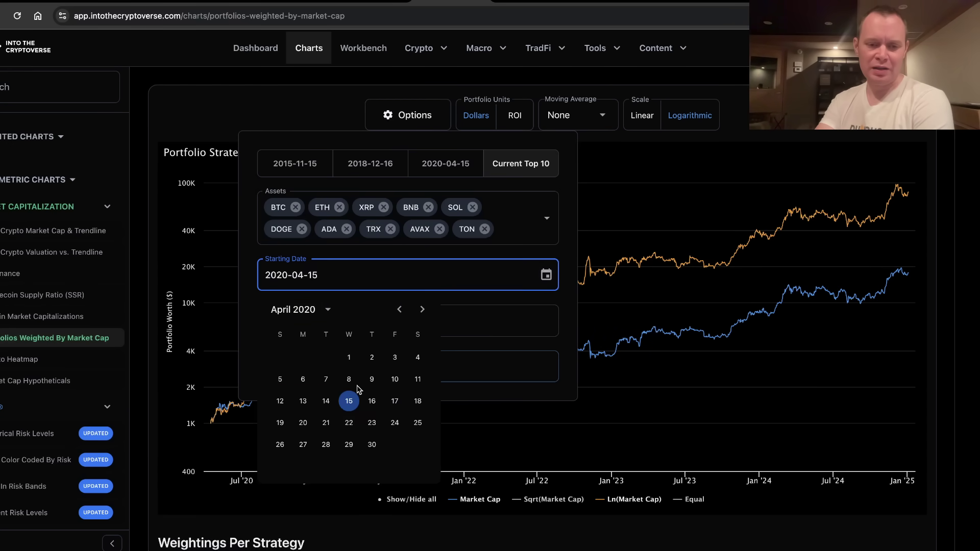
{"action": "left_click", "coordinate": [325, 311]}
{"action": "left_click", "coordinate": [325, 391]}
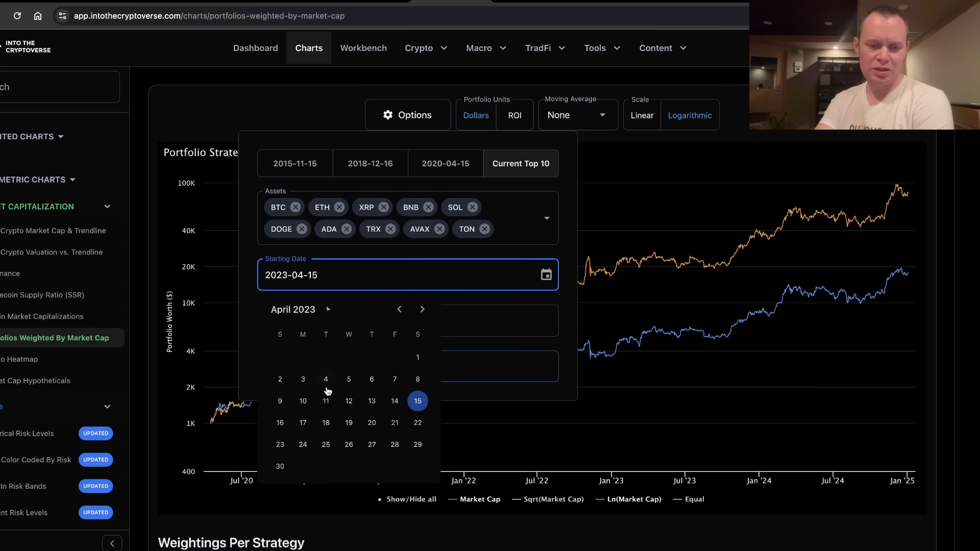
{"action": "left_click", "coordinate": [399, 309]}
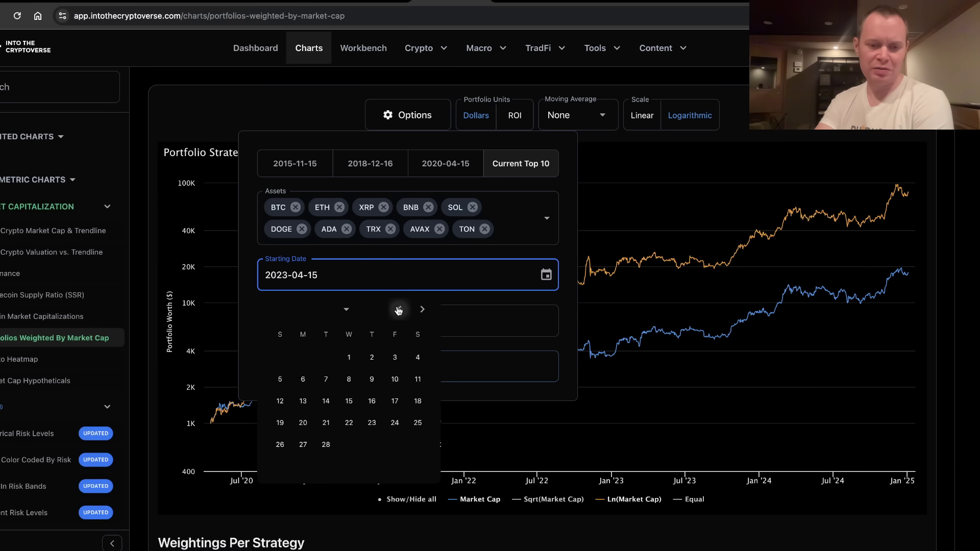
{"action": "left_click", "coordinate": [399, 309]}
{"action": "left_click", "coordinate": [399, 309]}
{"action": "left_click", "coordinate": [280, 357]}
{"action": "left_click", "coordinate": [444, 365]}
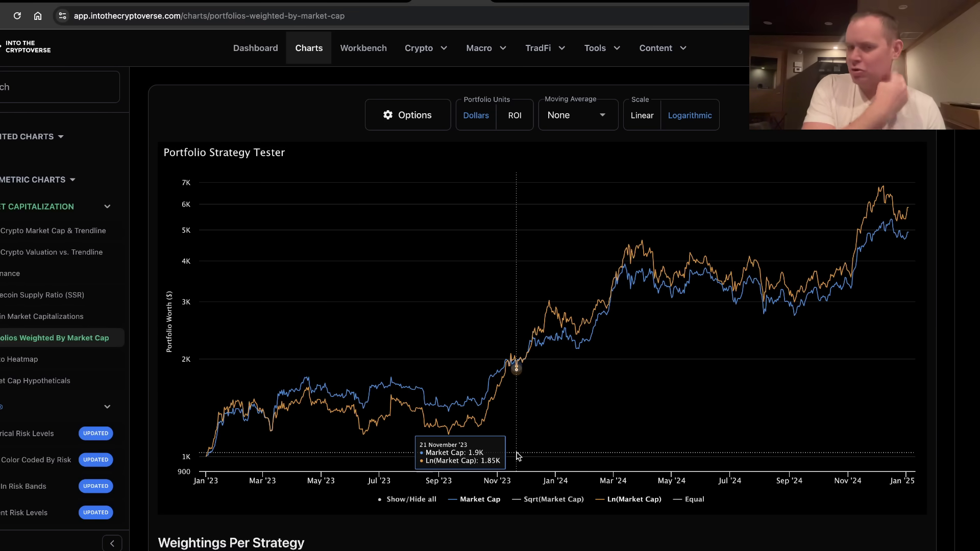
{"action": "scroll", "coordinate": [518, 452], "scroll_direction": "down", "scroll_amount": 1}
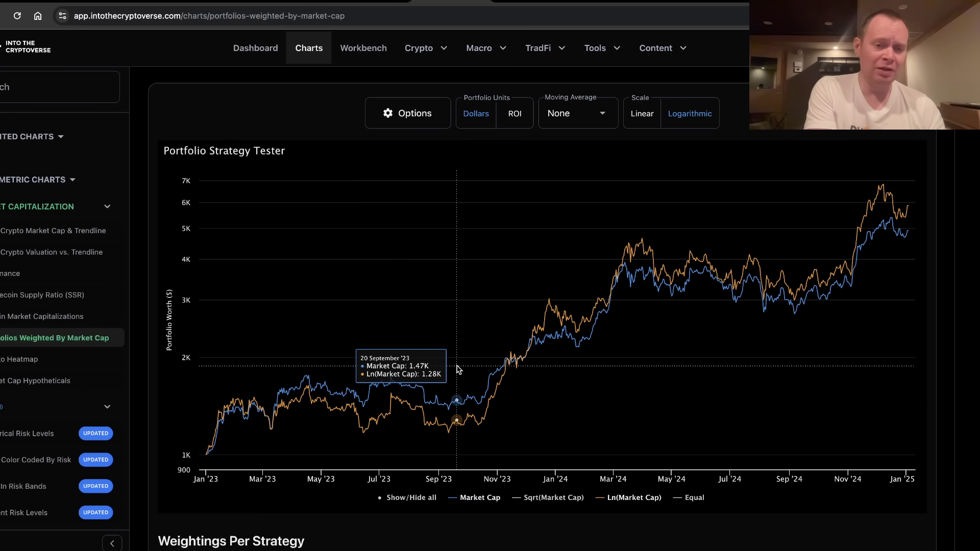
Step: Search the sidebar for 'advance' and open the Advance Decline Index (ADI) chart
{"action": "scroll", "coordinate": [51, 204], "scroll_direction": "up", "scroll_amount": 3}
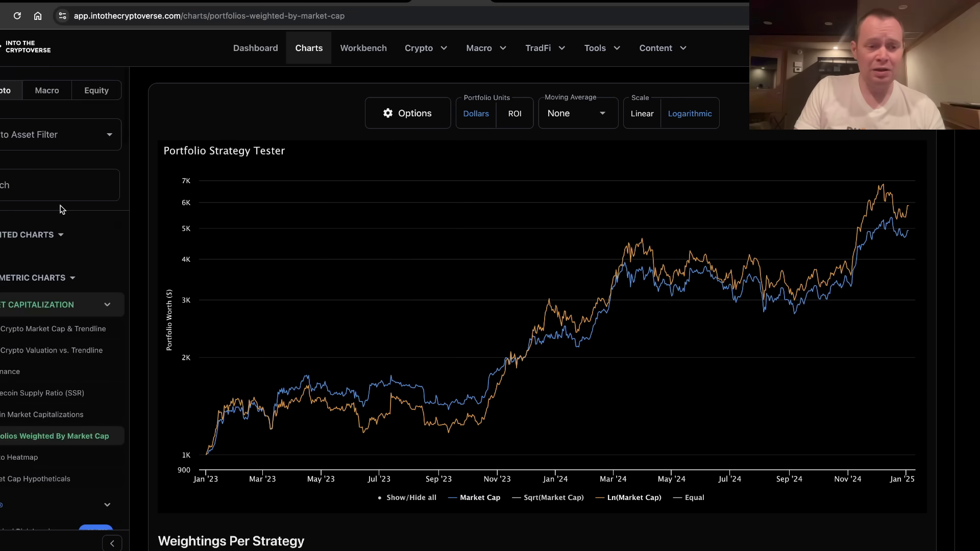
{"action": "left_click", "coordinate": [41, 193]}
{"action": "type", "text": "advance"}
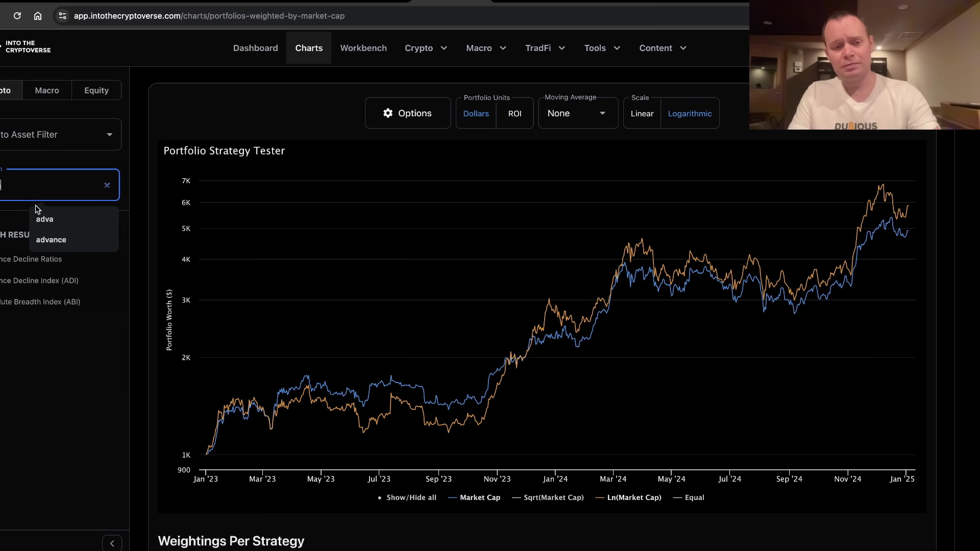
{"action": "left_click", "coordinate": [30, 278]}
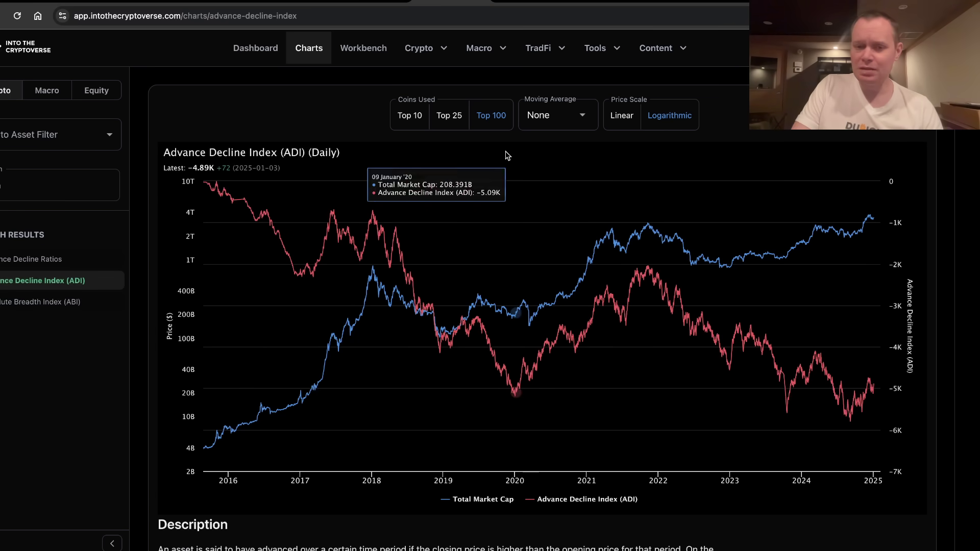
{"action": "scroll", "coordinate": [499, 153], "scroll_direction": "down", "scroll_amount": 1}
Step: Back on the portfolio tester, set the Options starting date to 2022-01-01
{"action": "key", "text": "alt+Left"}
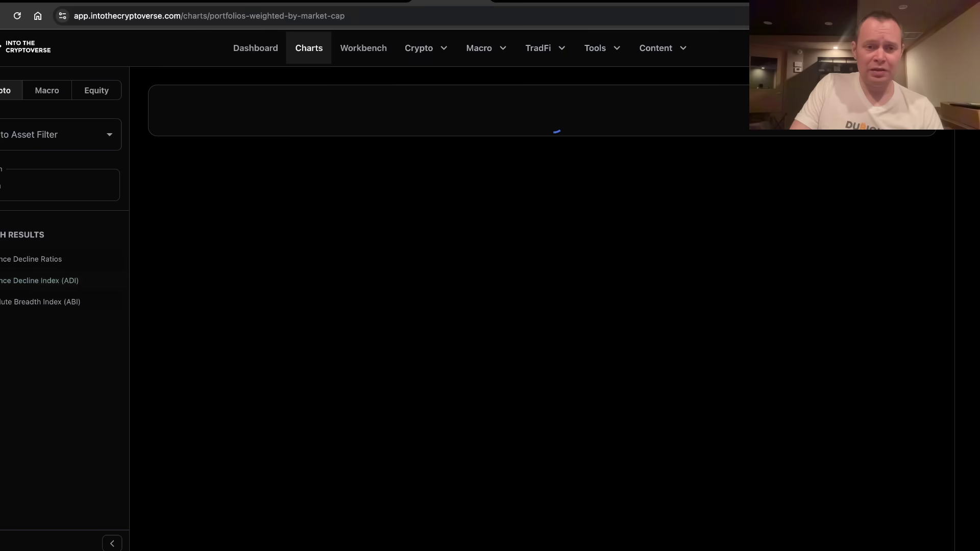
{"action": "left_click", "coordinate": [388, 116]}
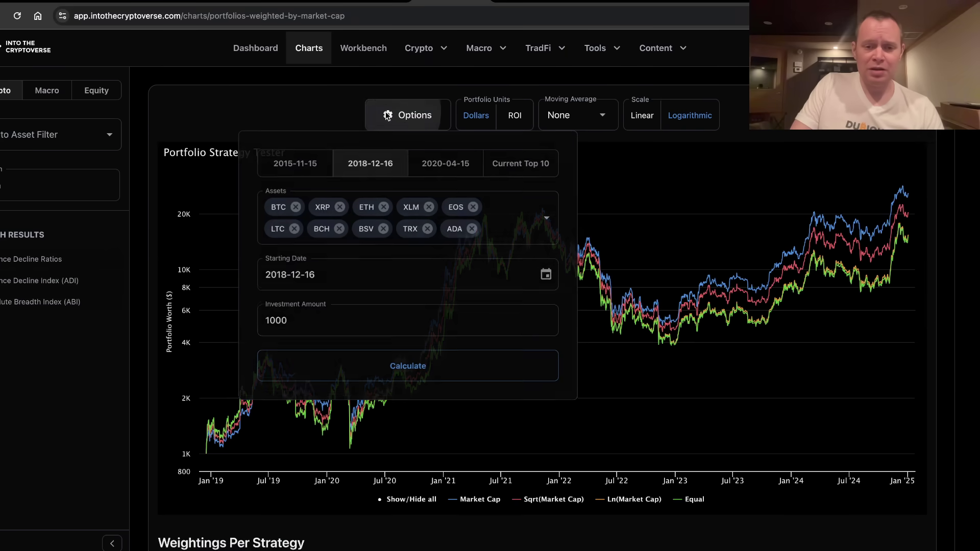
{"action": "left_click", "coordinate": [546, 276]}
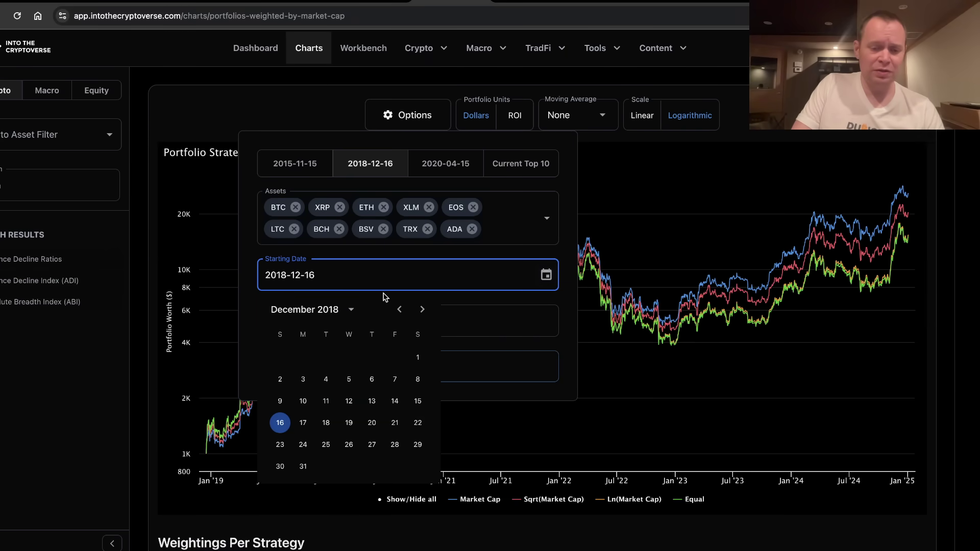
{"action": "left_click", "coordinate": [351, 310]}
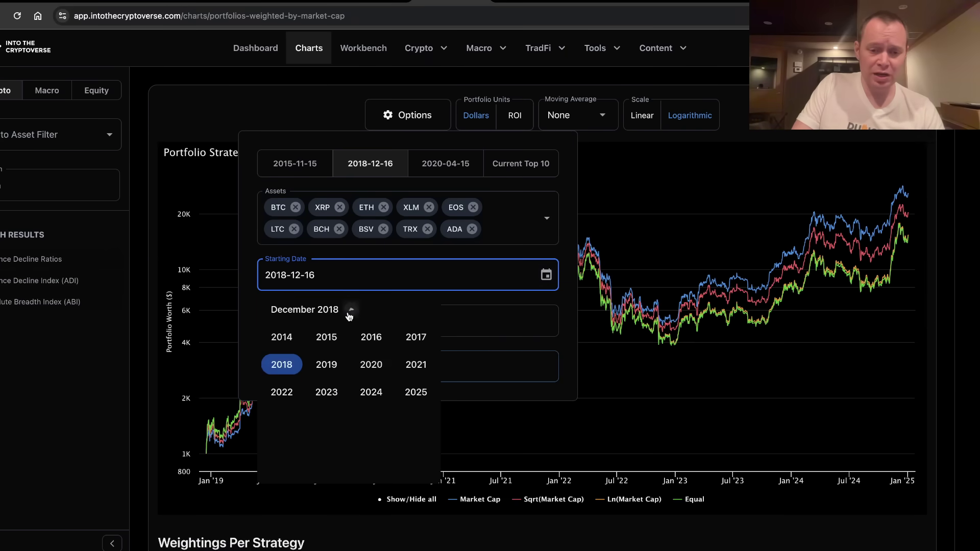
{"action": "left_click", "coordinate": [282, 394]}
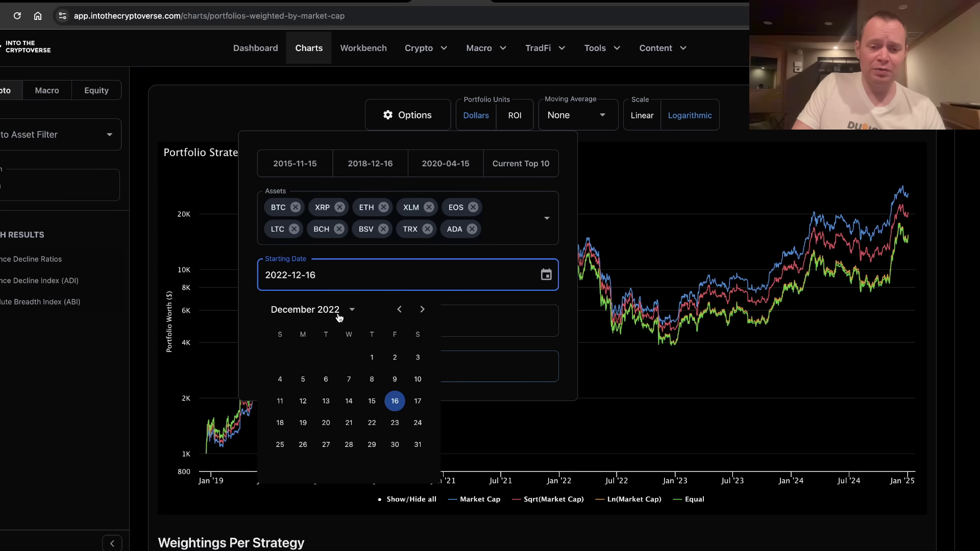
{"action": "left_click", "coordinate": [339, 316]}
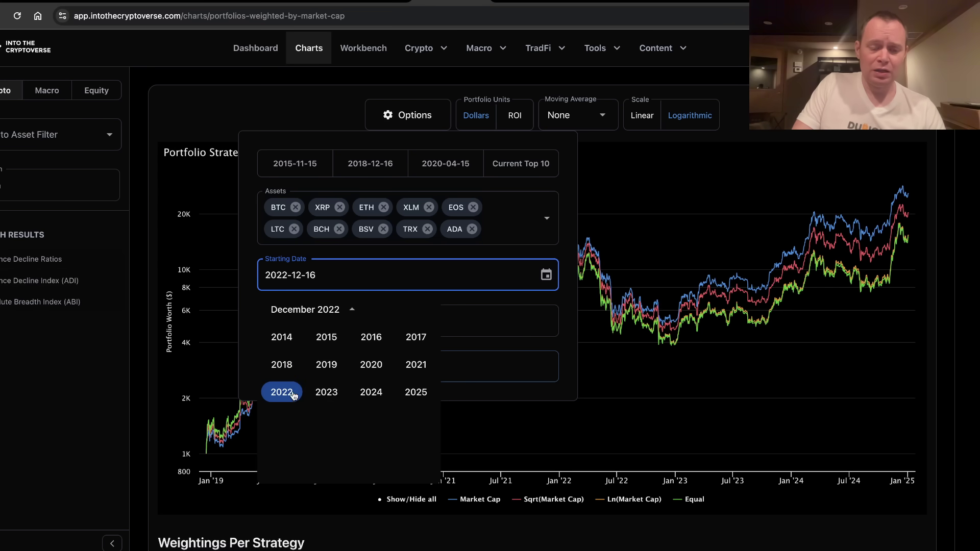
{"action": "left_click", "coordinate": [293, 394]}
{"action": "left_click", "coordinate": [331, 312]}
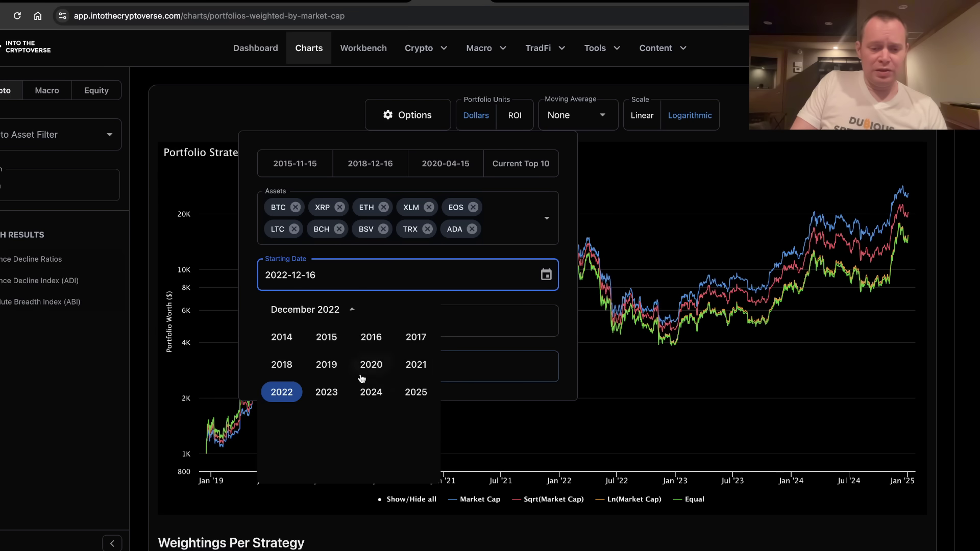
{"action": "left_click", "coordinate": [415, 369]}
{"action": "left_click", "coordinate": [422, 309]}
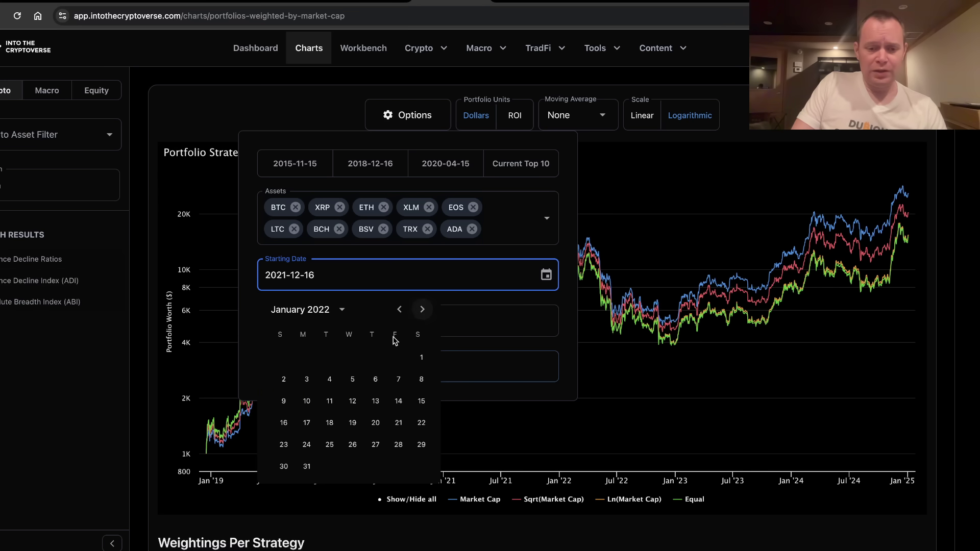
{"action": "left_click", "coordinate": [417, 357]}
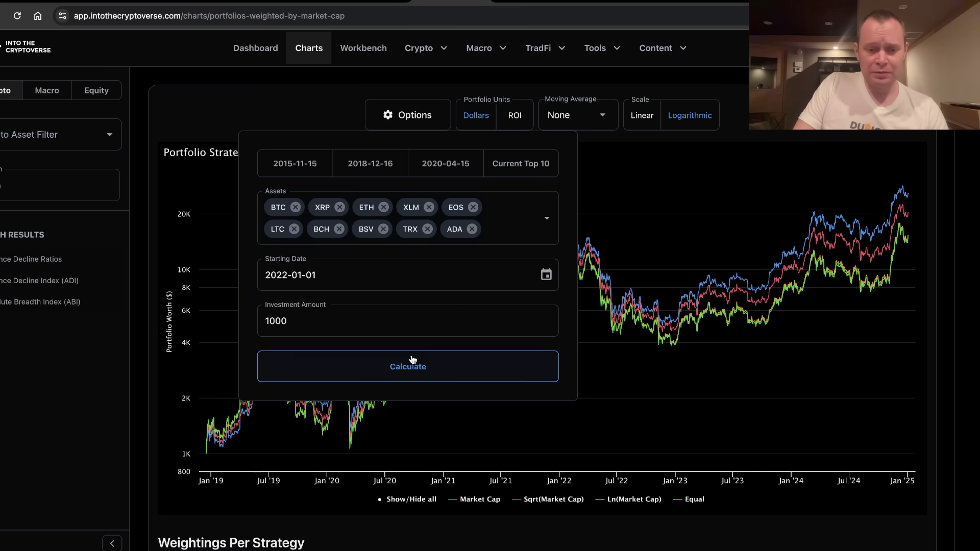
Step: Recalculate the portfolios and show only the Market Cap and Ln(Market Cap) lines
{"action": "left_click", "coordinate": [411, 376]}
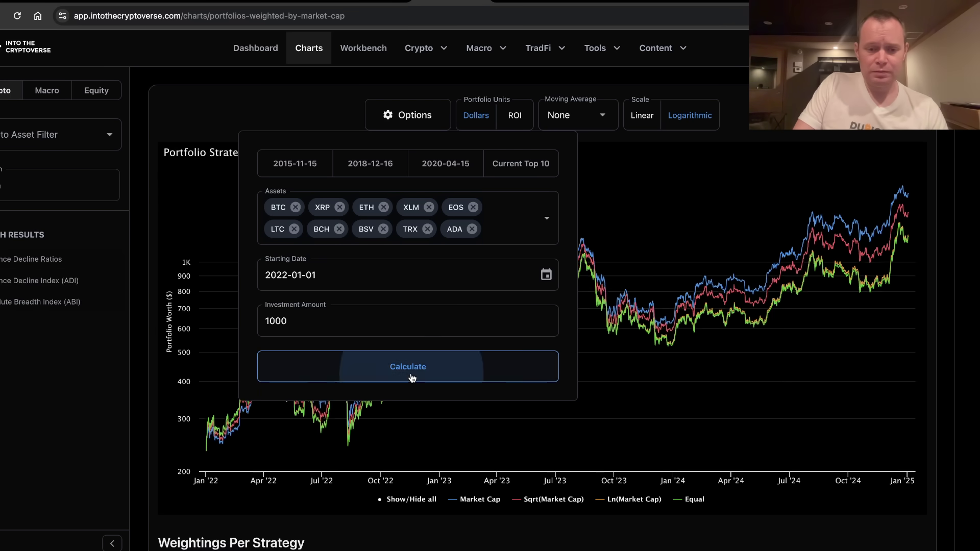
{"action": "left_click", "coordinate": [431, 499]}
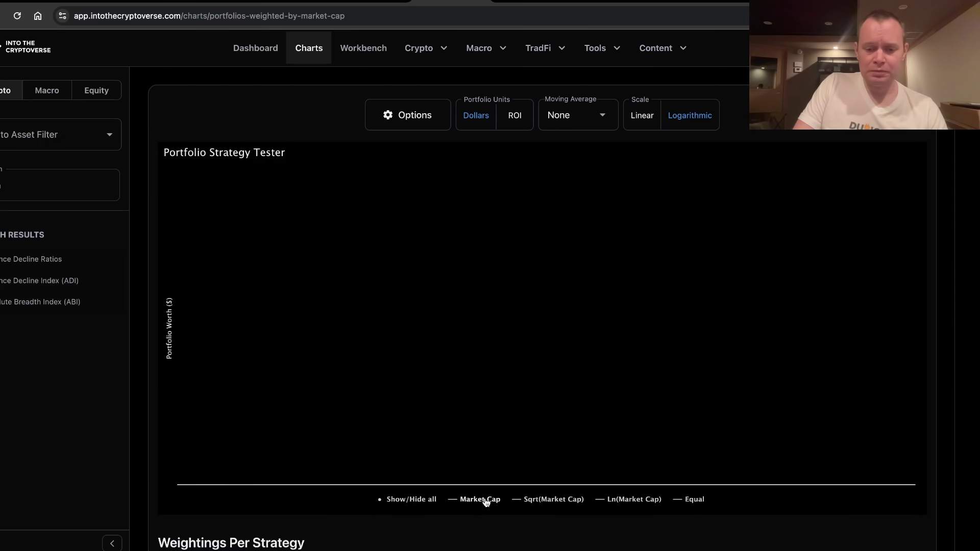
{"action": "left_click", "coordinate": [485, 500]}
{"action": "left_click", "coordinate": [626, 502]}
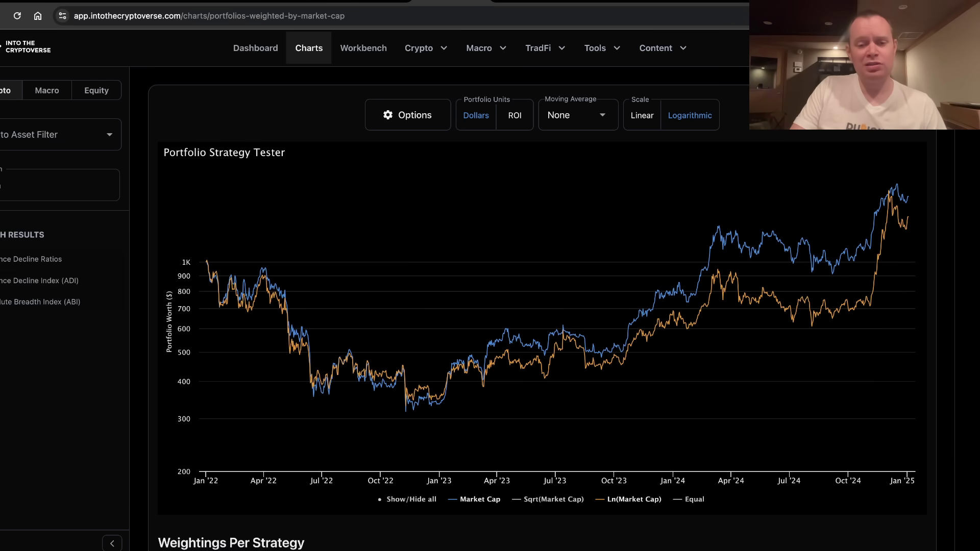
{"action": "scroll", "coordinate": [202, 245], "scroll_direction": "down", "scroll_amount": 1}
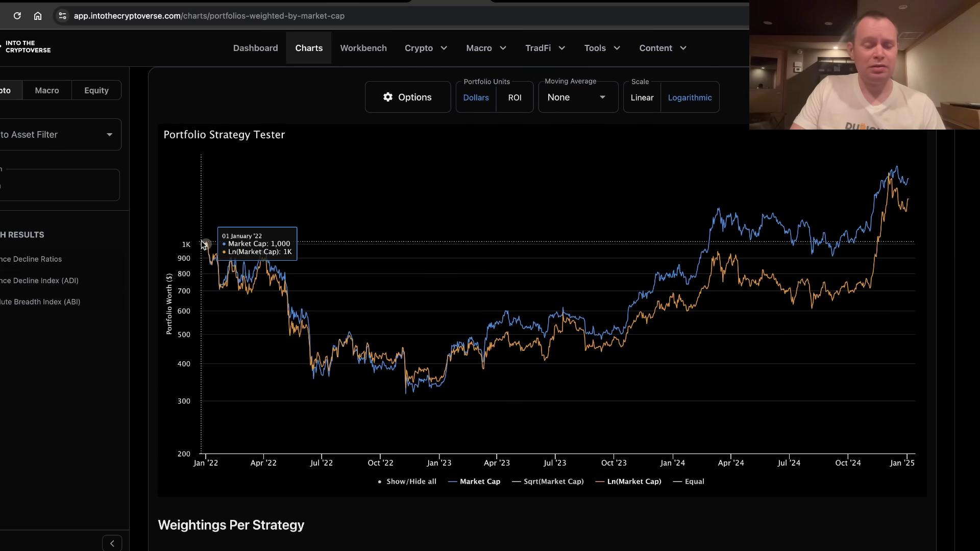